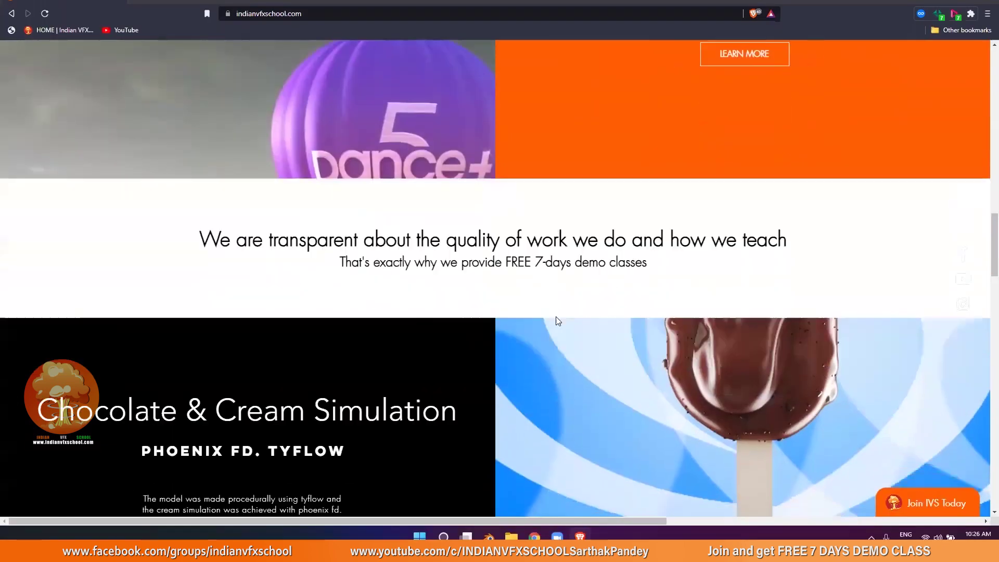
- Browse the simulation showcases on the Indian VFX School home page
scroll(556, 318, "down", 5)
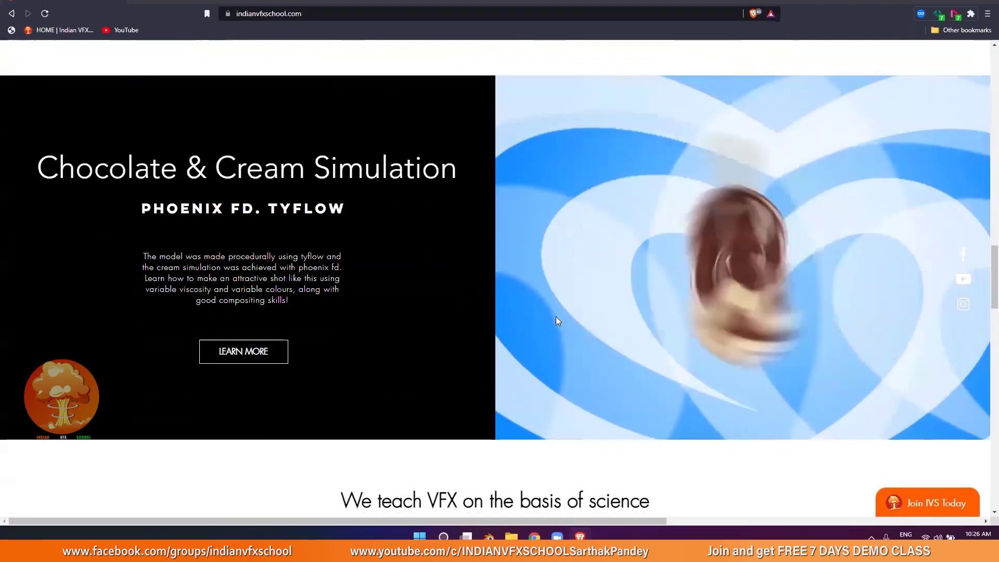
scroll(555, 321, "down", 6)
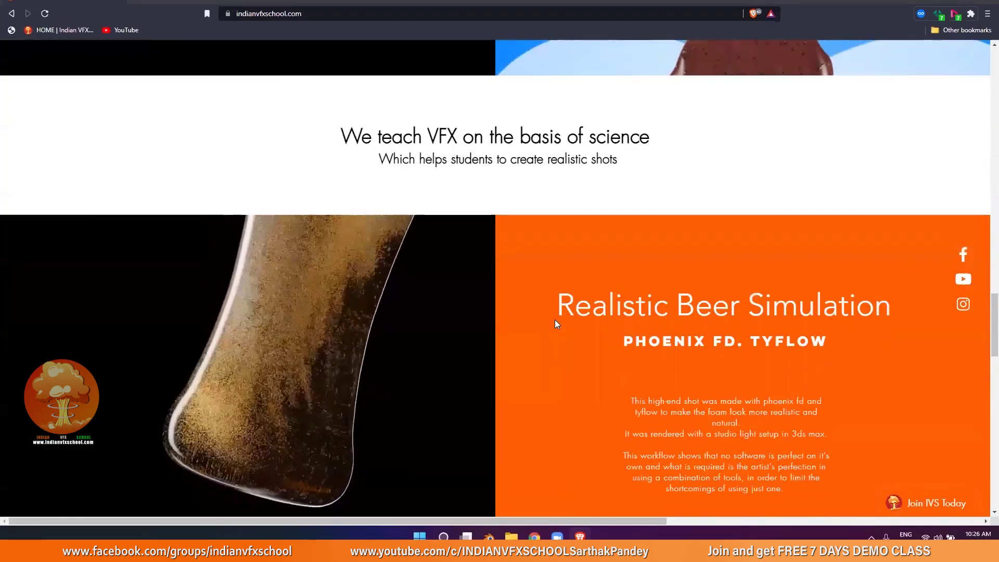
scroll(555, 323, "down", 10)
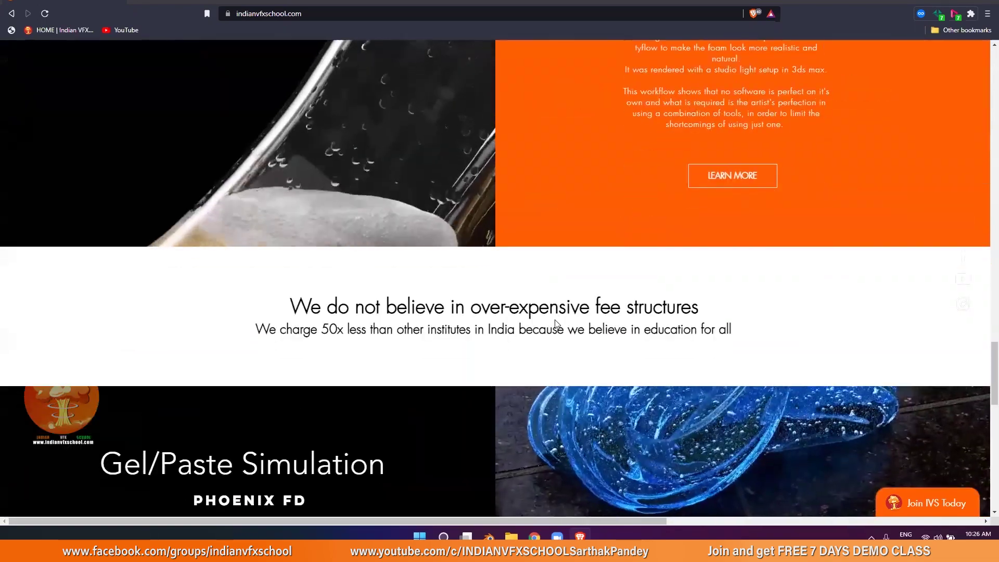
scroll(555, 324, "down", 8)
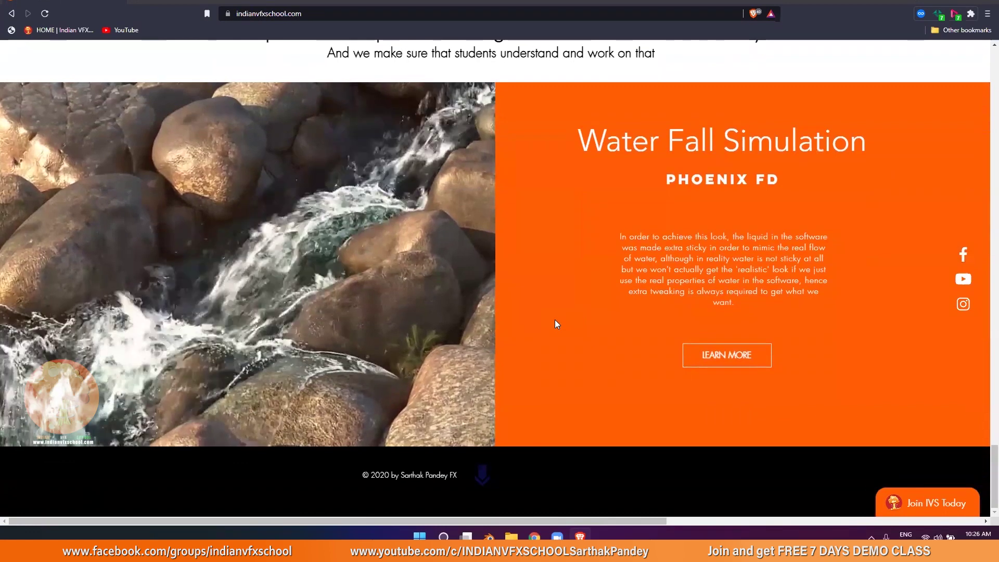
scroll(555, 324, "up", 15)
scroll(555, 323, "up", 20)
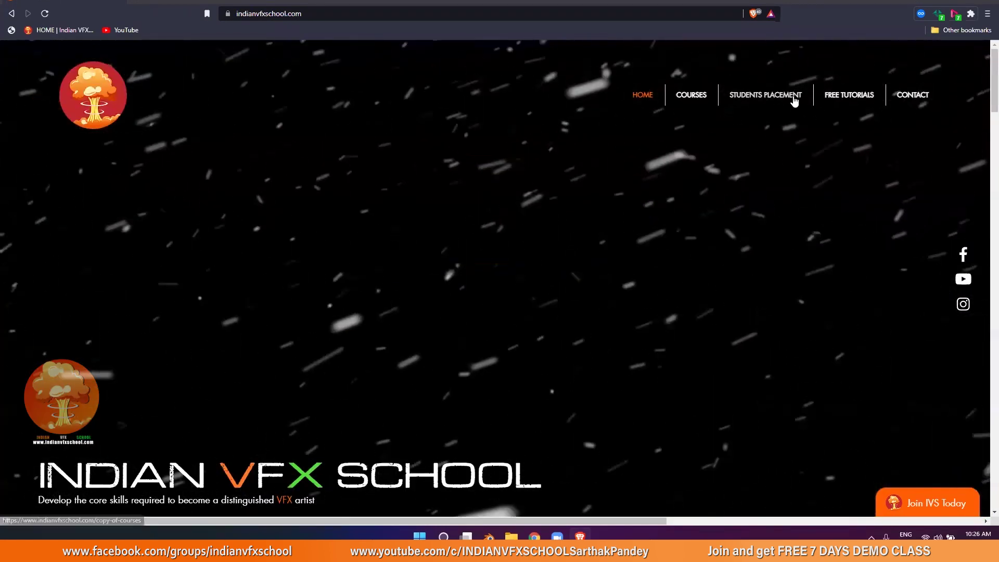
- Open the Students Placement page and look through the student entries
left_click(792, 97)
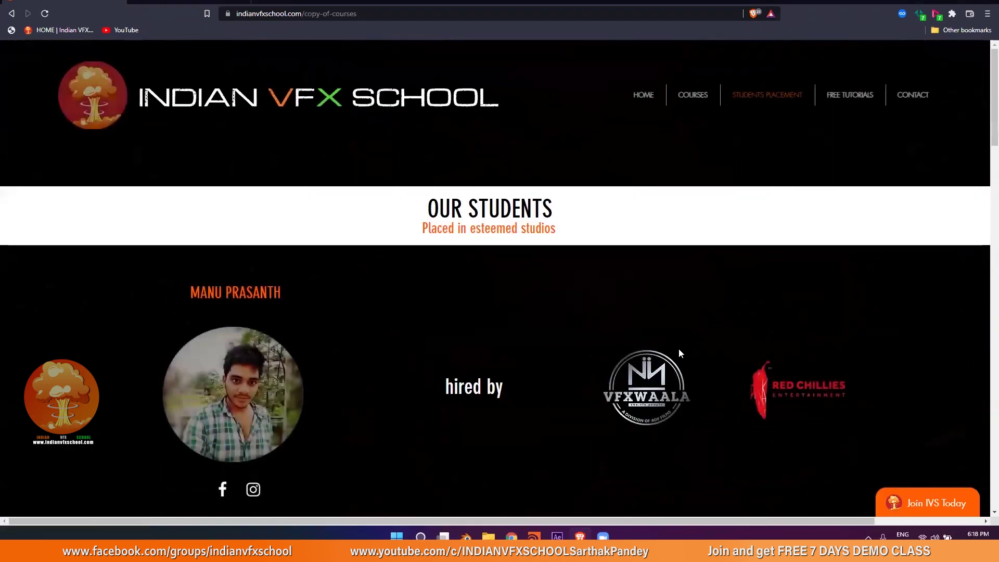
scroll(677, 351, "down", 7)
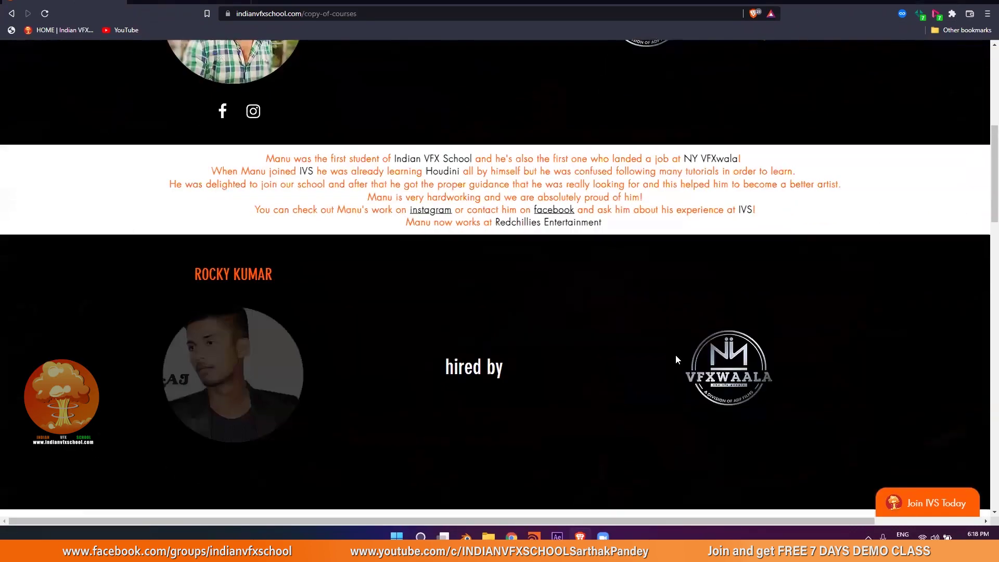
scroll(675, 354, "down", 3)
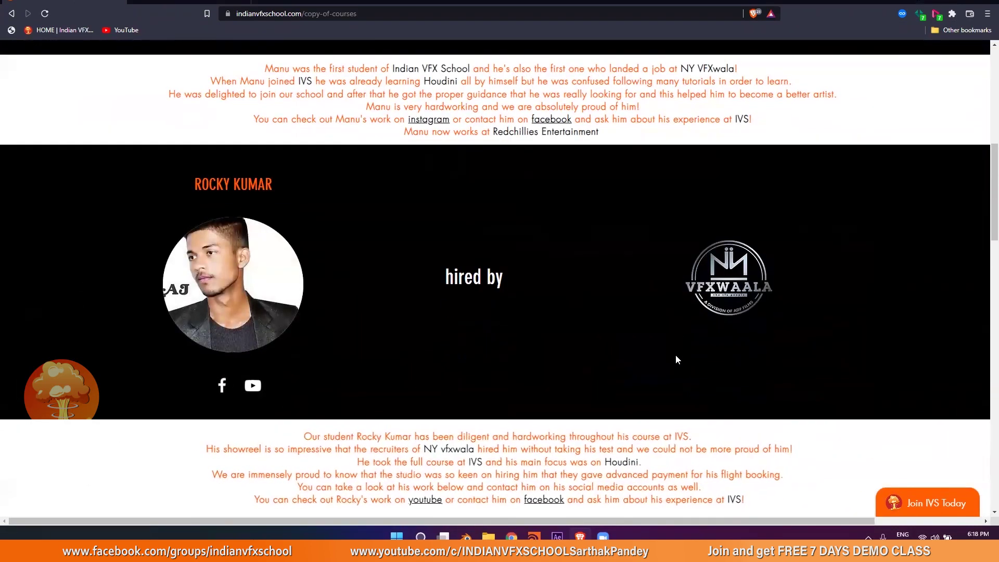
scroll(675, 355, "down", 6)
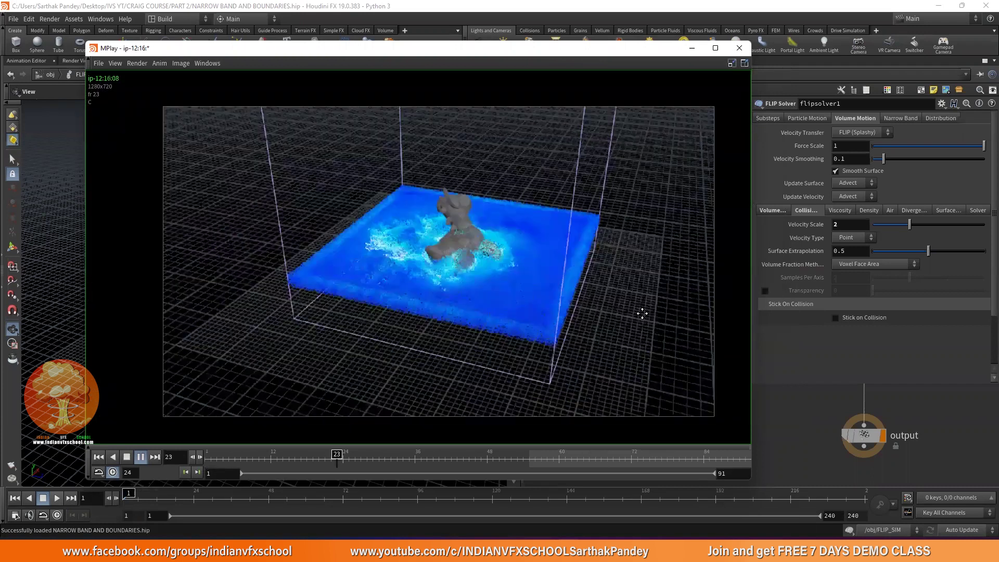
- Examine the looping FLIP splash flipbook around the toy collider, including the tank boundaries, and close the MPlay preview
middle_click_drag(642, 313, 620, 313)
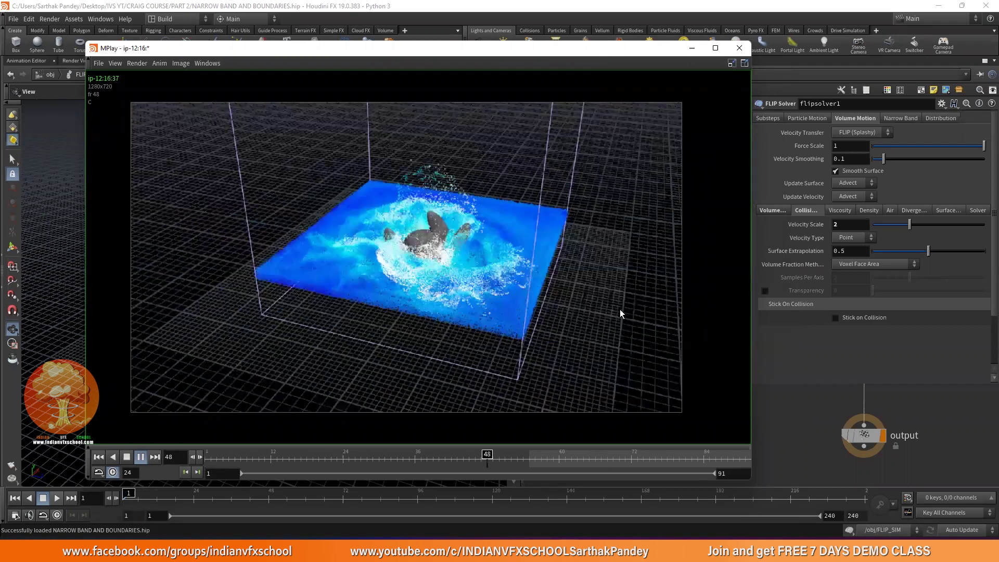
scroll(373, 330, "up", 1)
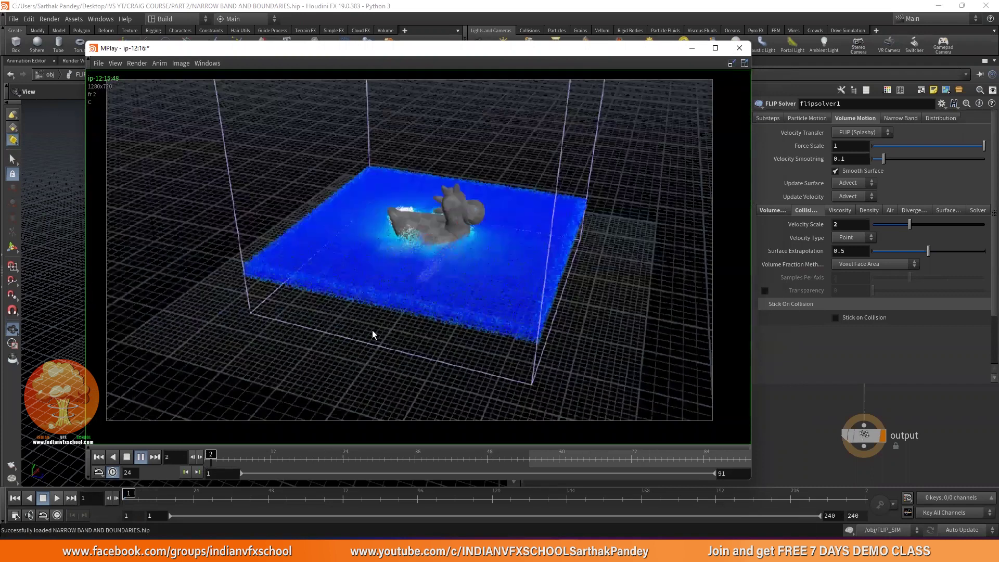
scroll(367, 330, "up", 3)
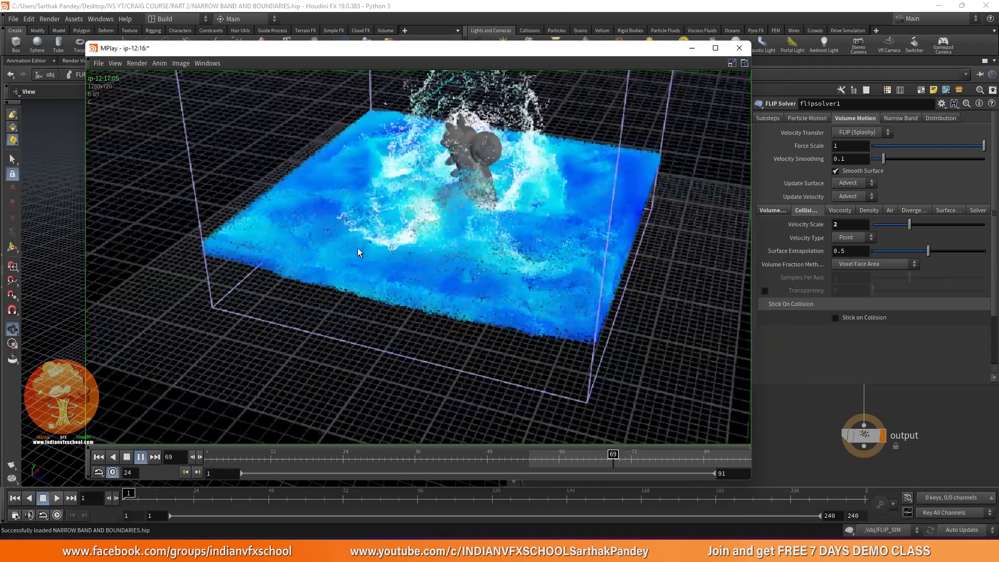
middle_click_drag(327, 212, 345, 148)
scroll(333, 239, "up", 4)
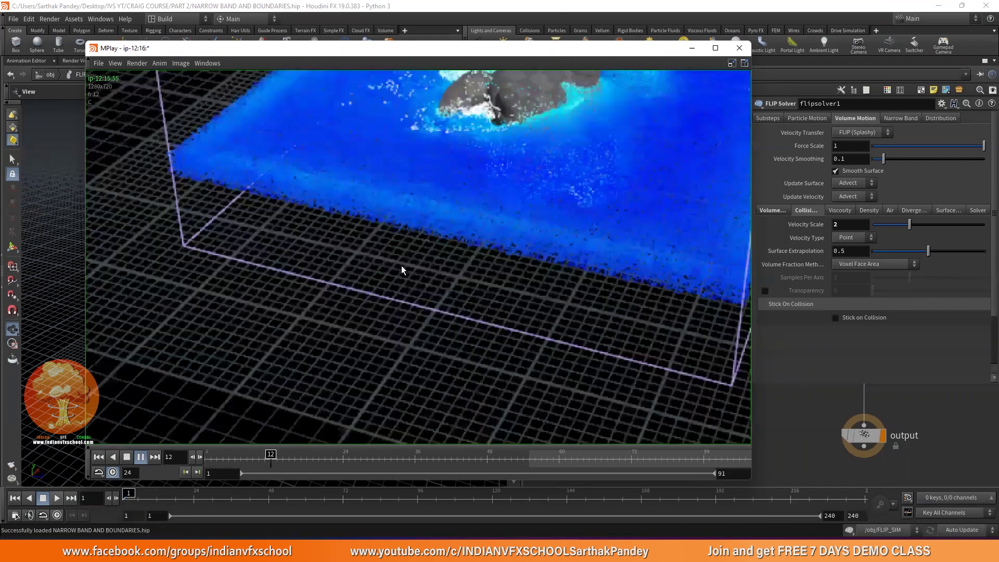
scroll(333, 226, "up", 1)
scroll(333, 270, "down", 5)
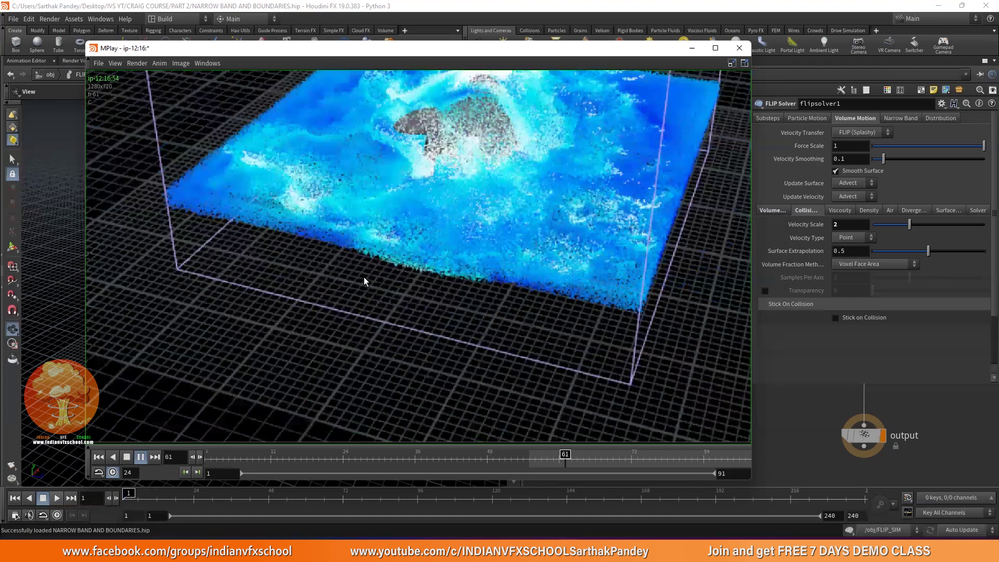
key("Up")
key("Down")
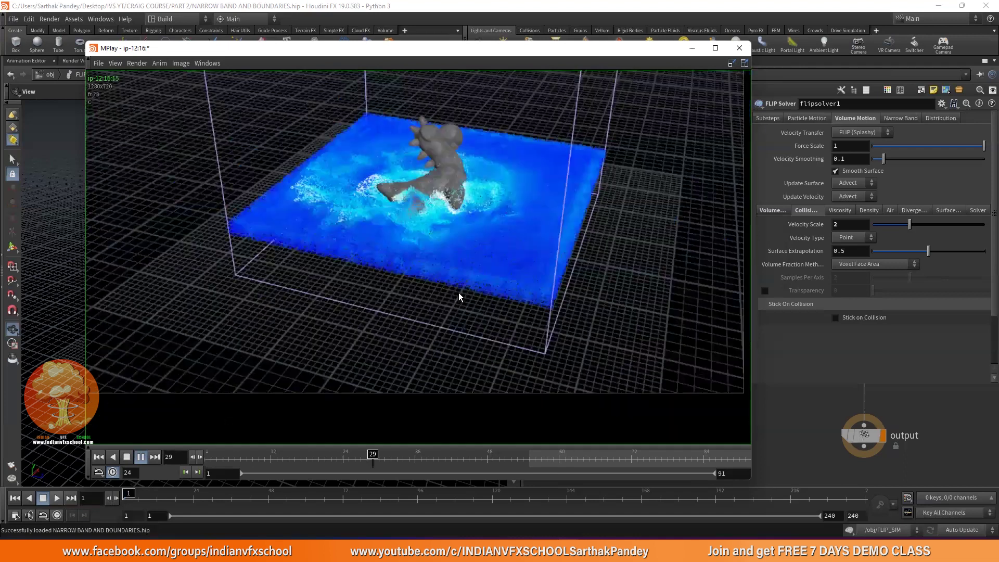
scroll(457, 302, "up", 2)
key("Down")
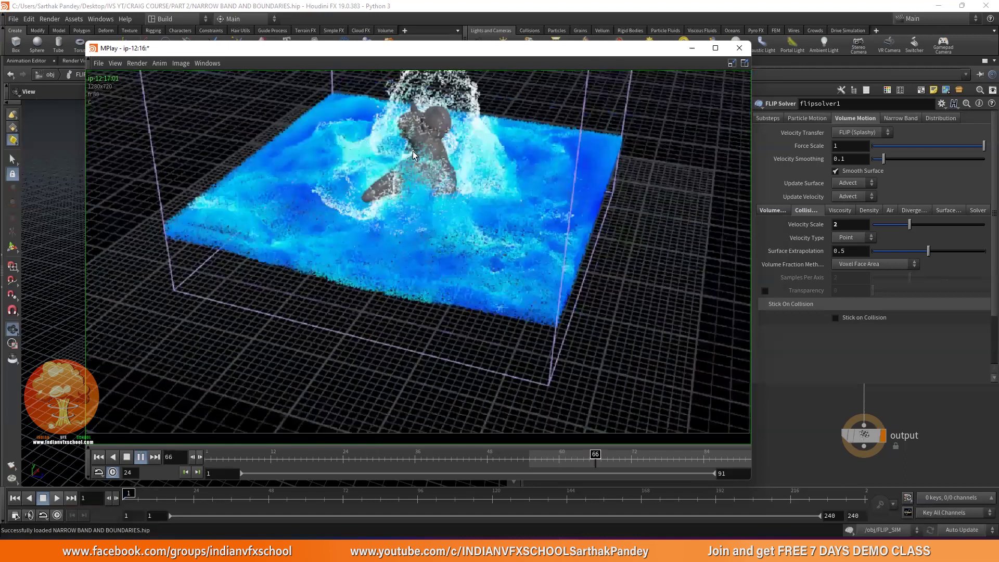
middle_click_drag(413, 154, 430, 202)
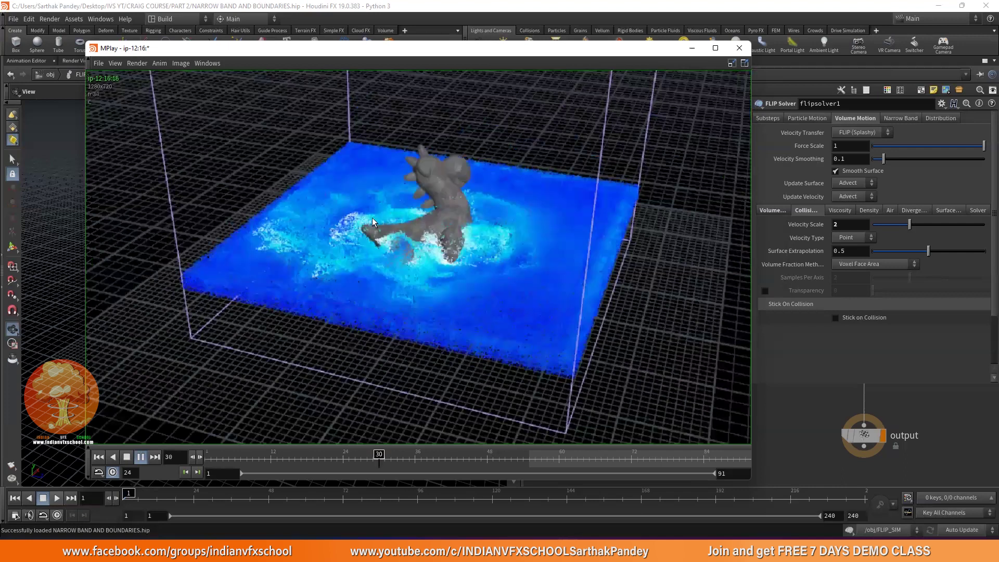
key("Down")
key("Down")
key("Up")
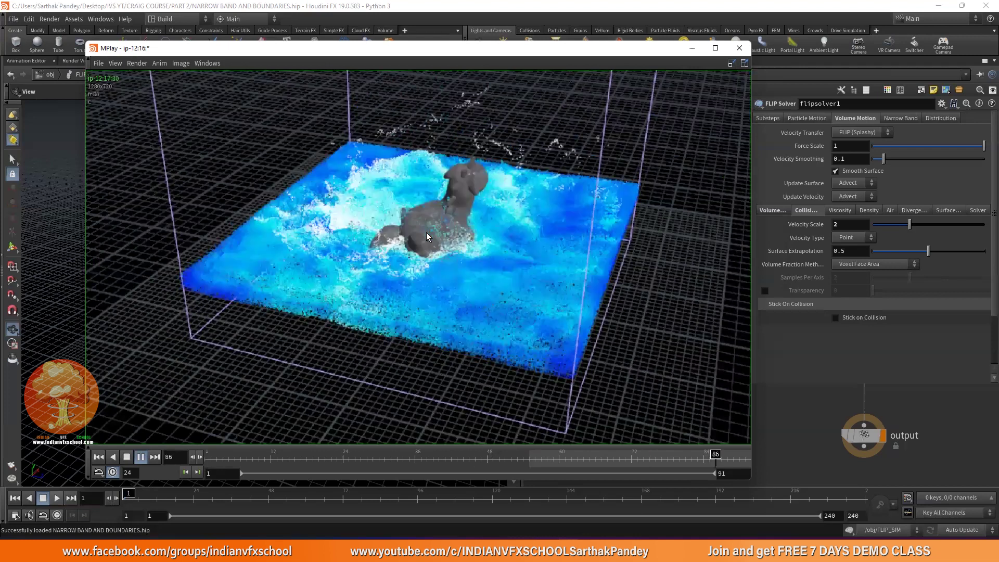
key("Up")
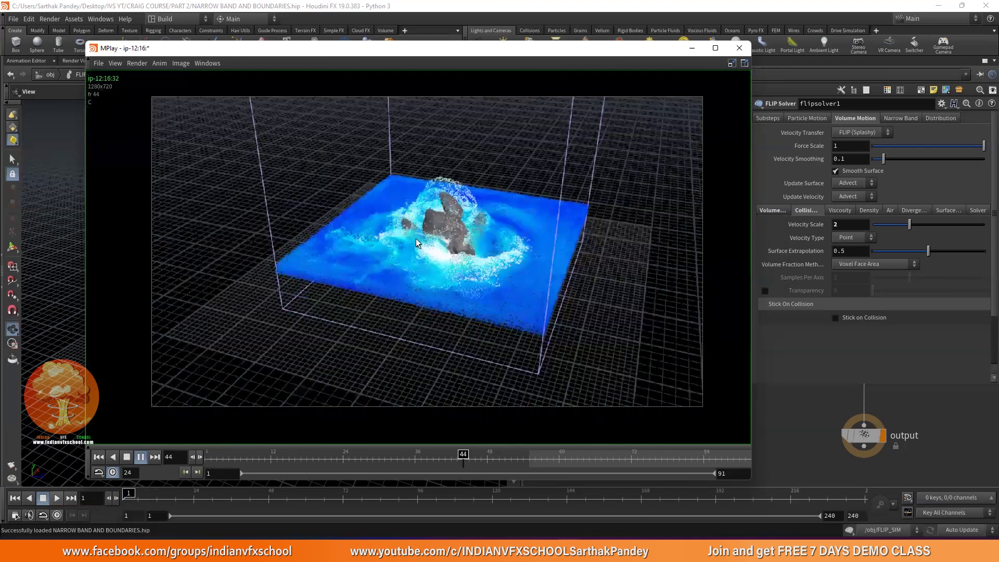
key("Up")
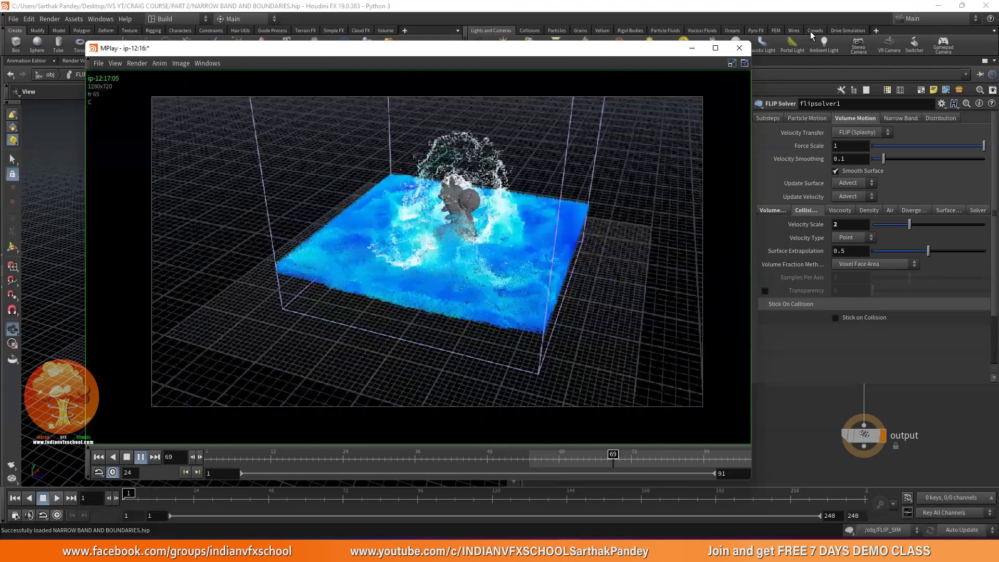
left_click(739, 49)
- Go up to the object level, open the SOURCE geometry network and select the oceansource1 node
key("h")
left_click(570, 77)
key("h")
double_click(653, 227)
left_click_drag(281, 323, 333, 294)
scroll(564, 262, "down", 2)
middle_click_drag(599, 323, 583, 315)
left_click(600, 325)
middle_click_drag(233, 309, 260, 291)
left_click(616, 199)
scroll(616, 207, "up", 4)
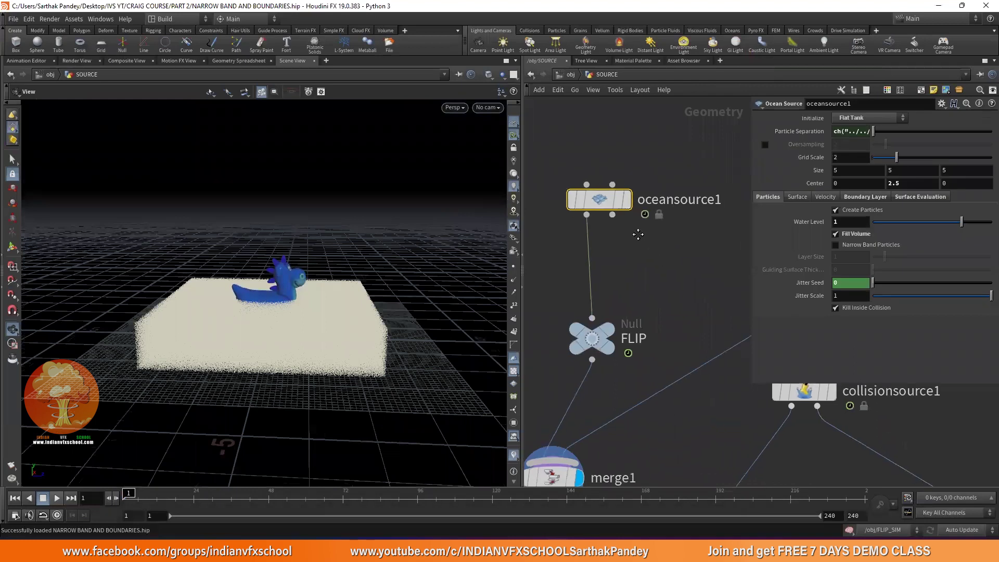
- Enable Narrow Band Particles on the ocean source and set its Layer Size to 0.2
left_click(856, 244)
left_click_drag(294, 376, 304, 361)
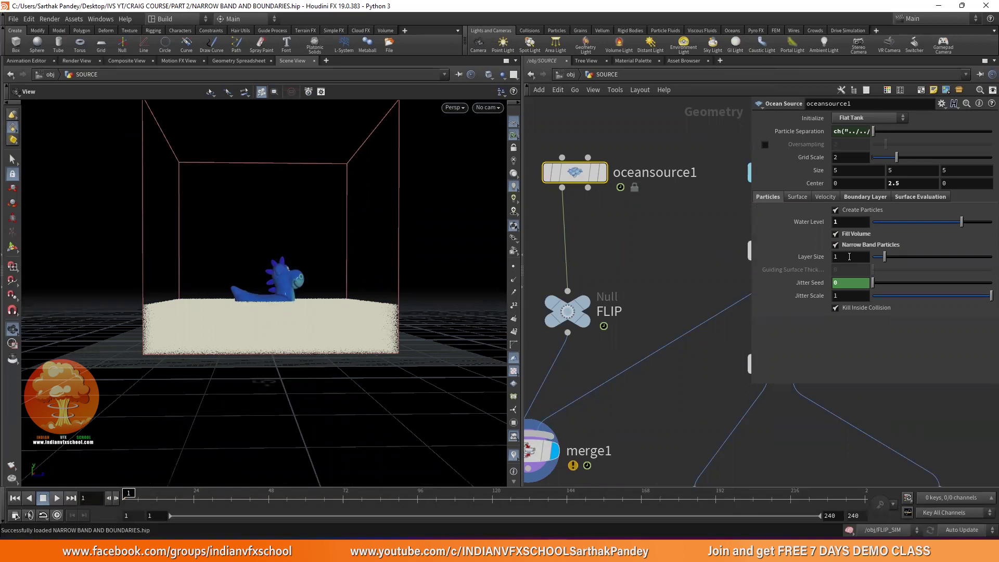
left_click_drag(883, 257, 878, 259)
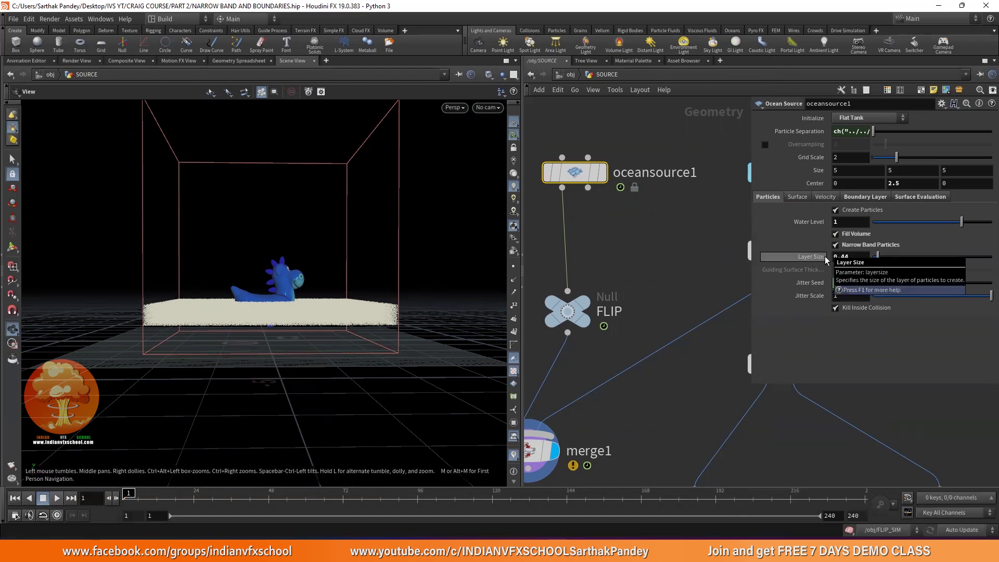
left_click(852, 256)
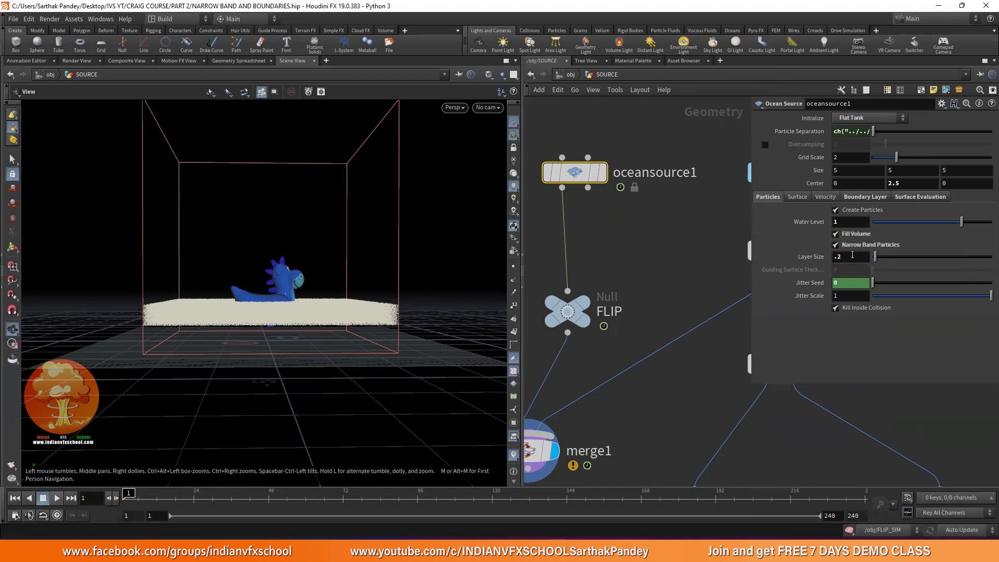
type(".2")
key("Return")
middle_click_drag(369, 316, 334, 312)
middle_click_drag(409, 253, 417, 240)
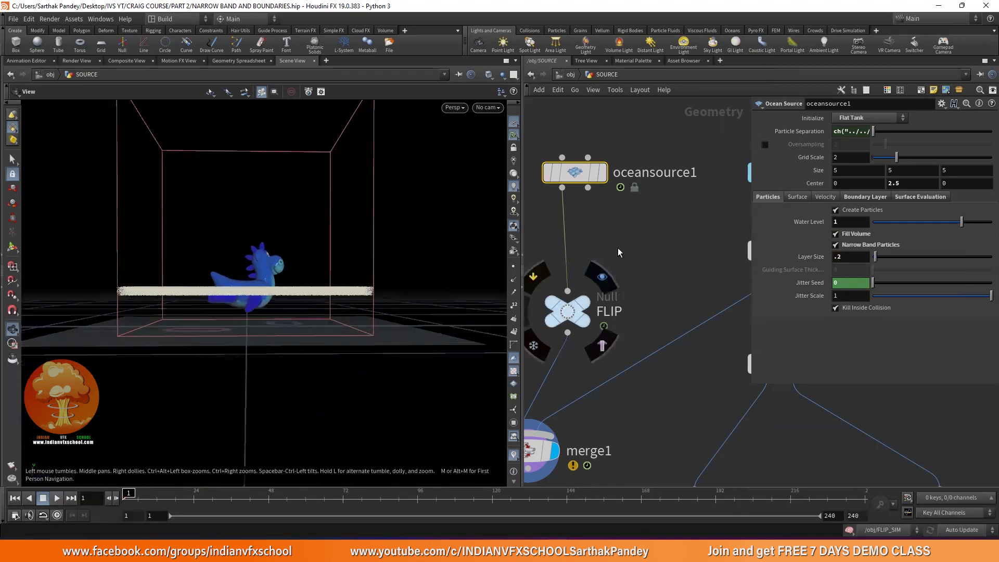
- Try a Layer Size of 1 on the ocean source and set it back to 0.2
left_click(858, 260)
type("1")
key("Return")
left_click(858, 260)
type(".2")
key("Return")
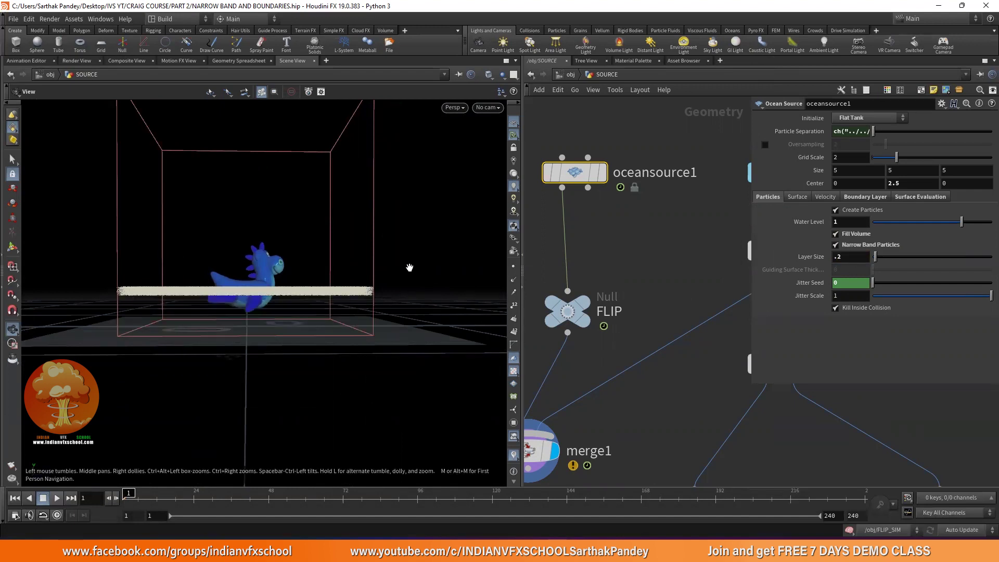
- Open the FLIP null's node information, move it over the viewport and pin it to check the point count
middle_click_drag(410, 268, 431, 274)
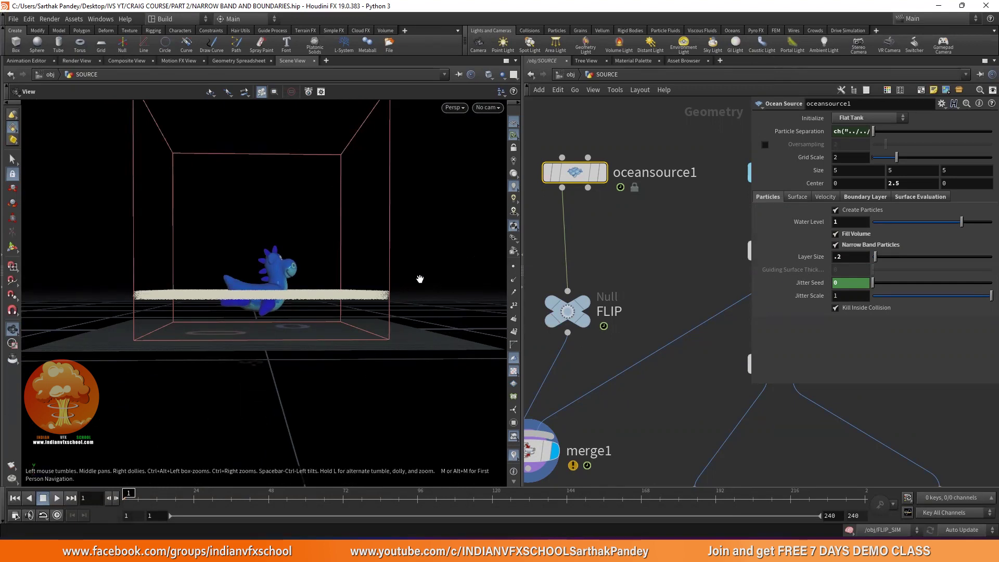
left_click_drag(419, 279, 435, 283)
scroll(632, 250, "down", 2)
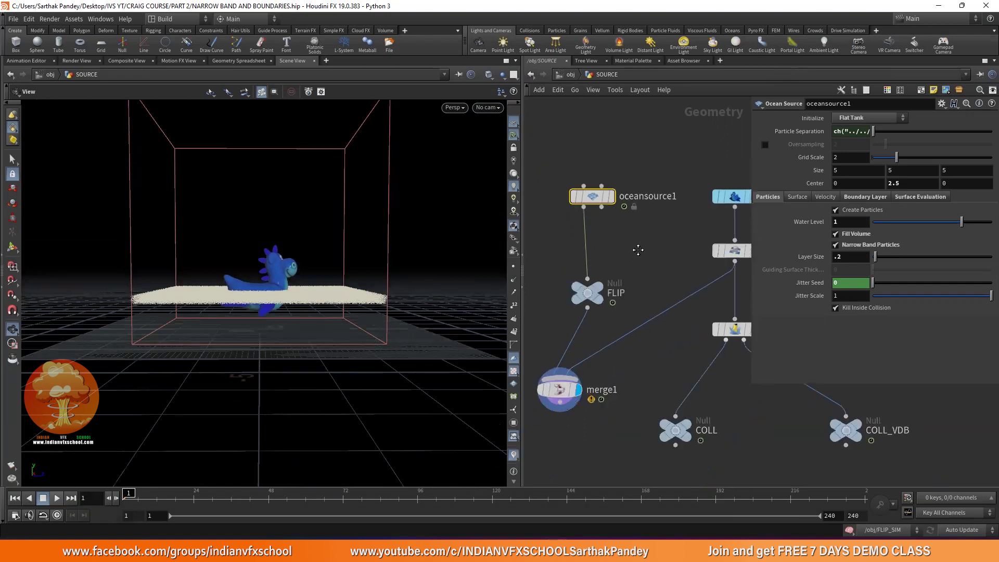
middle_click_drag(653, 249, 699, 252)
left_click(589, 293)
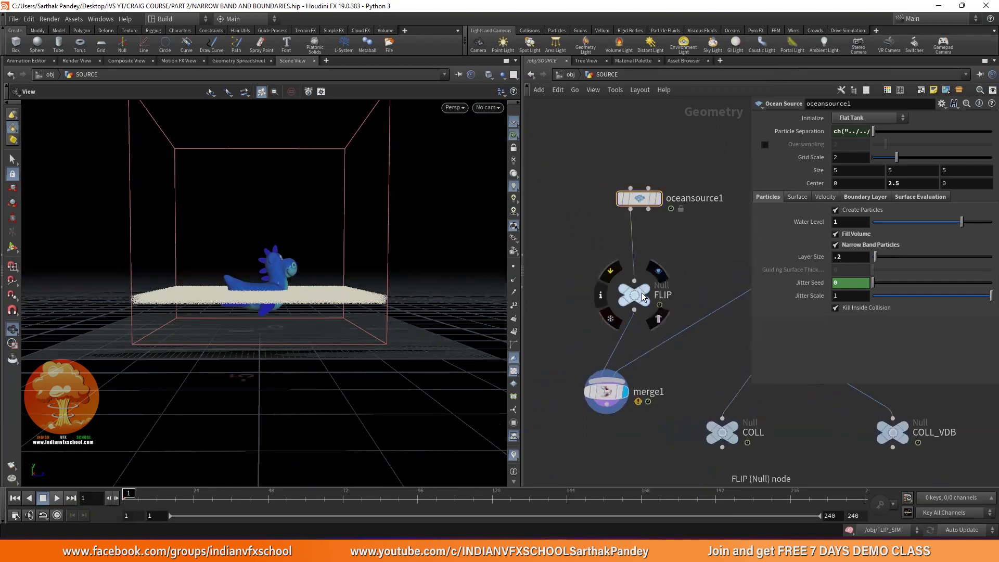
left_click(600, 295)
left_click_drag(689, 113, 405, 69)
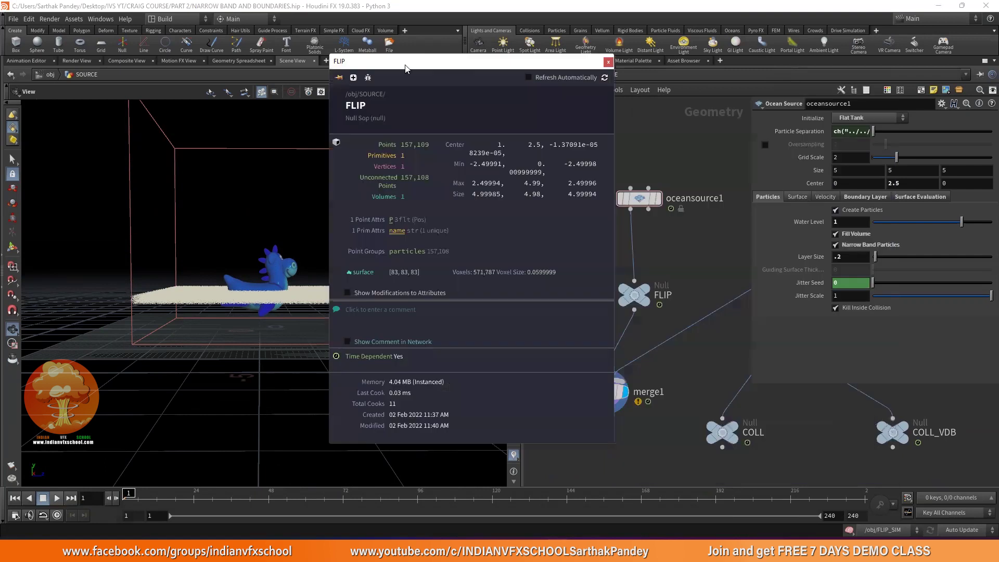
left_click(338, 76)
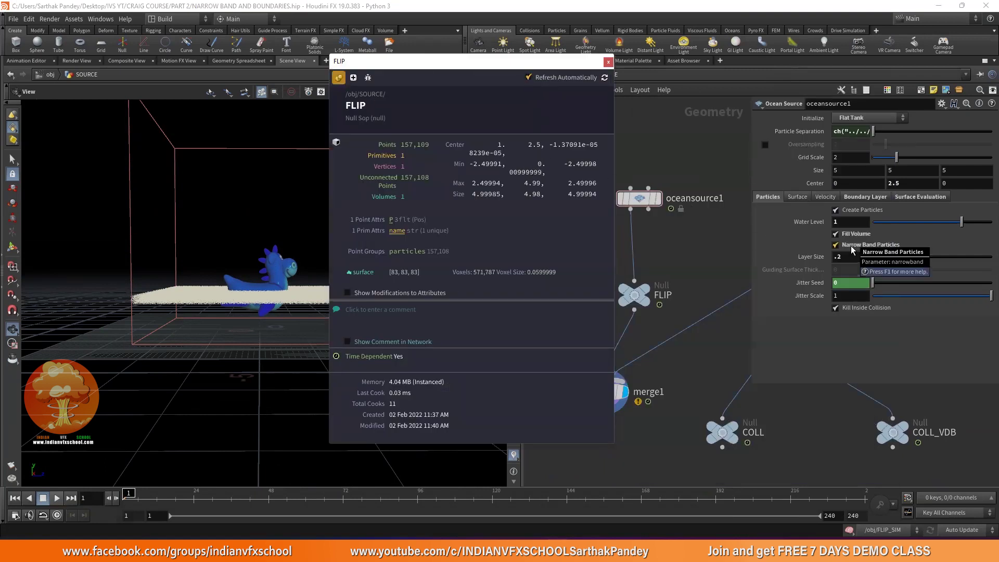
- Turn off Narrow Band Particles on the ocean source to compare the FLIP null's point count, and undo the change
left_click(836, 245)
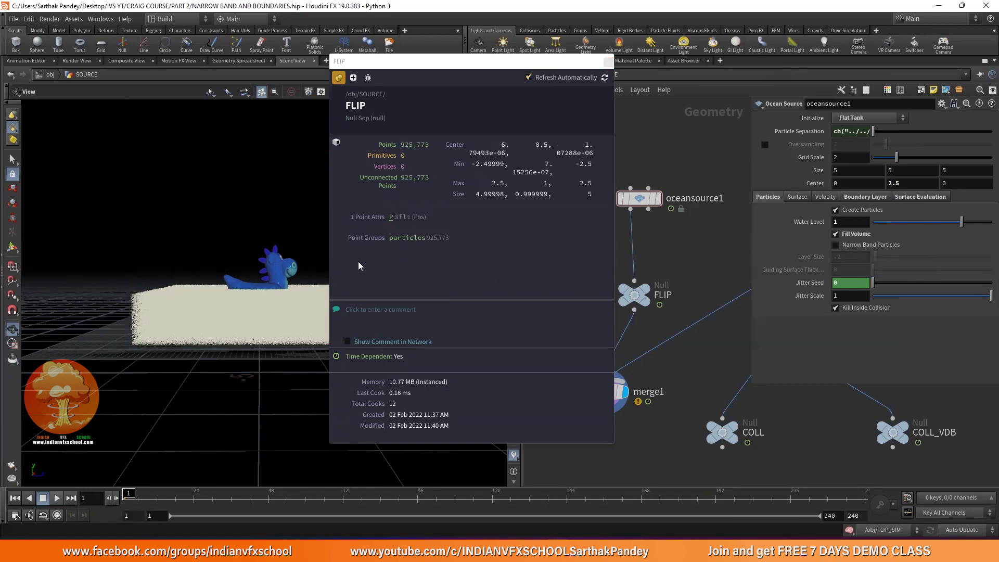
key("ctrl+z")
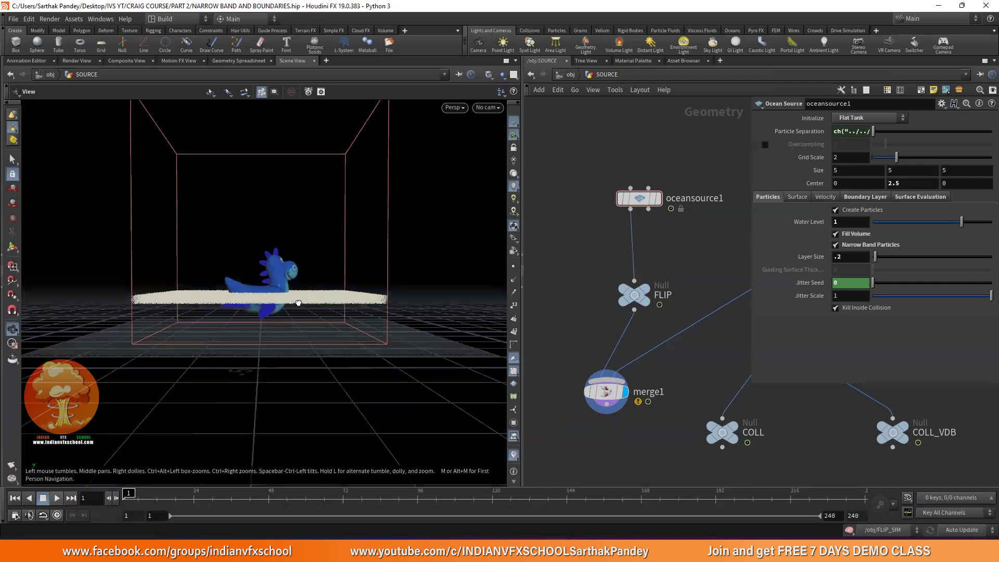
mouse_move(206, 323)
left_mouse_down()
mouse_move(265, 323)
mouse_move(209, 301)
mouse_move(277, 307)
mouse_move(270, 325)
mouse_move(201, 322)
left_mouse_up()
left_click_drag(286, 325, 294, 328)
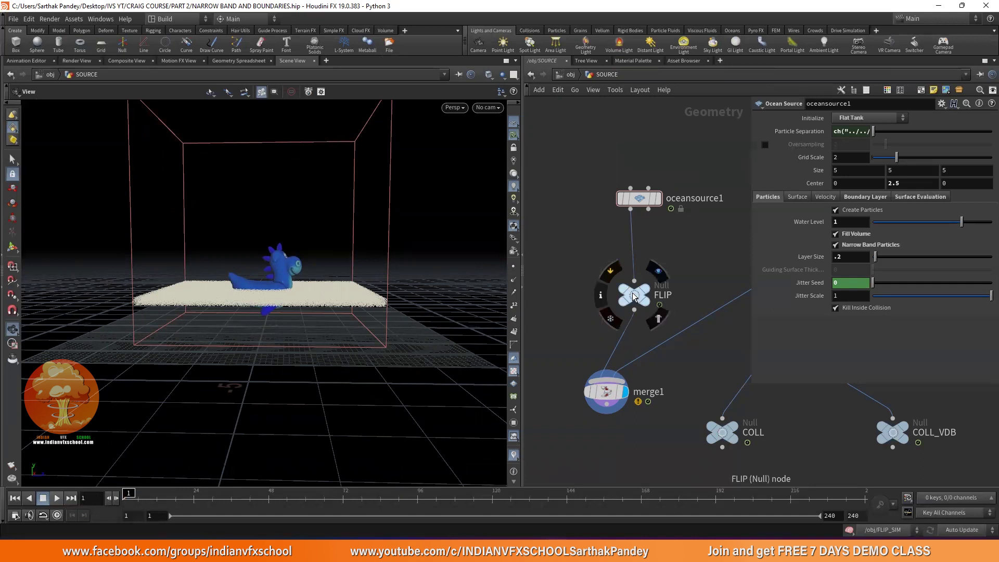
- Open the FLIP_SIM network and play the simulation to see how the thin particle layer behaves
left_click(570, 75)
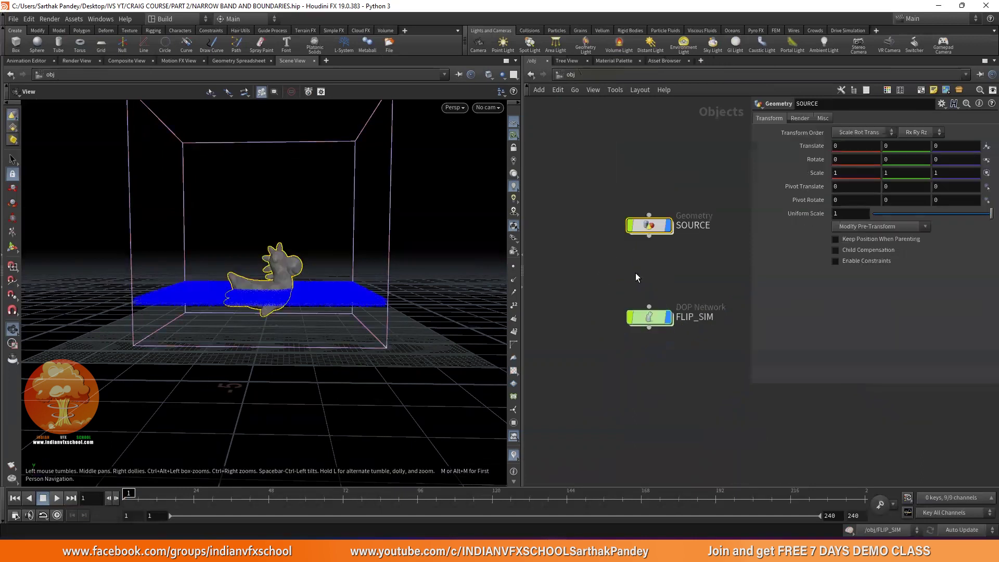
double_click(650, 316)
scroll(595, 230, "up", 2)
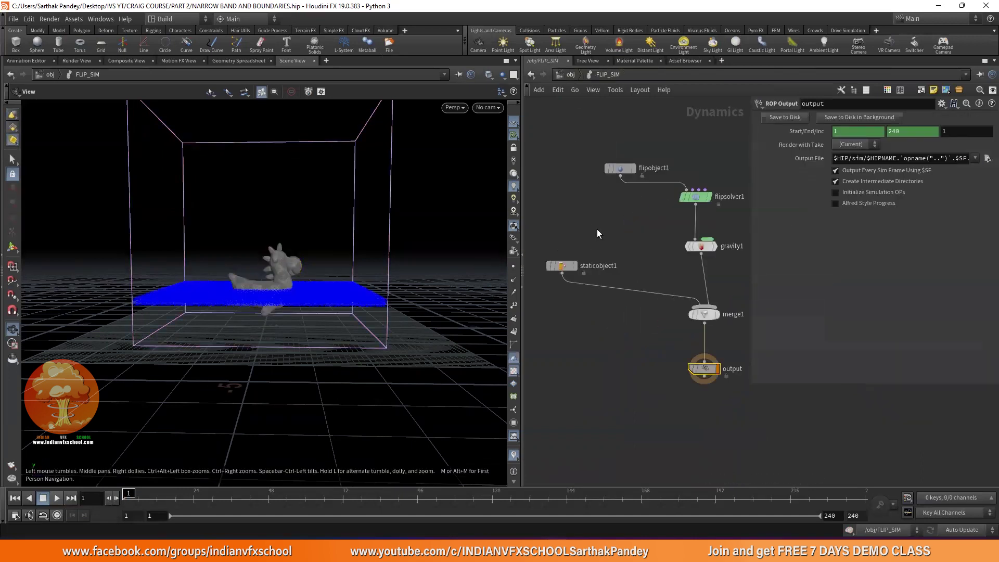
left_click(57, 498)
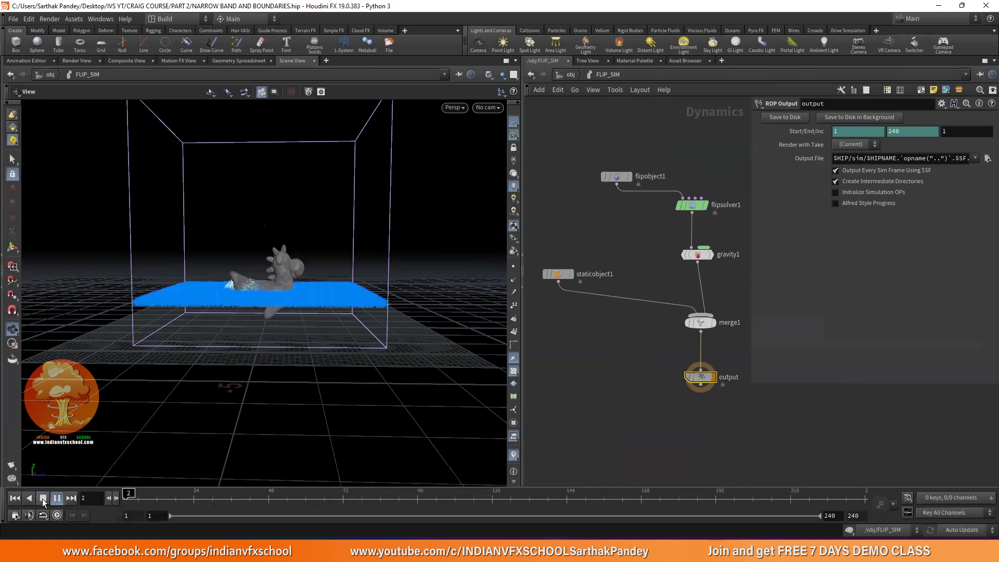
- Bypass staticobject1, replay the simulation from frame 1 without the collision object, and return to the first frame
scroll(557, 270, "up", 2)
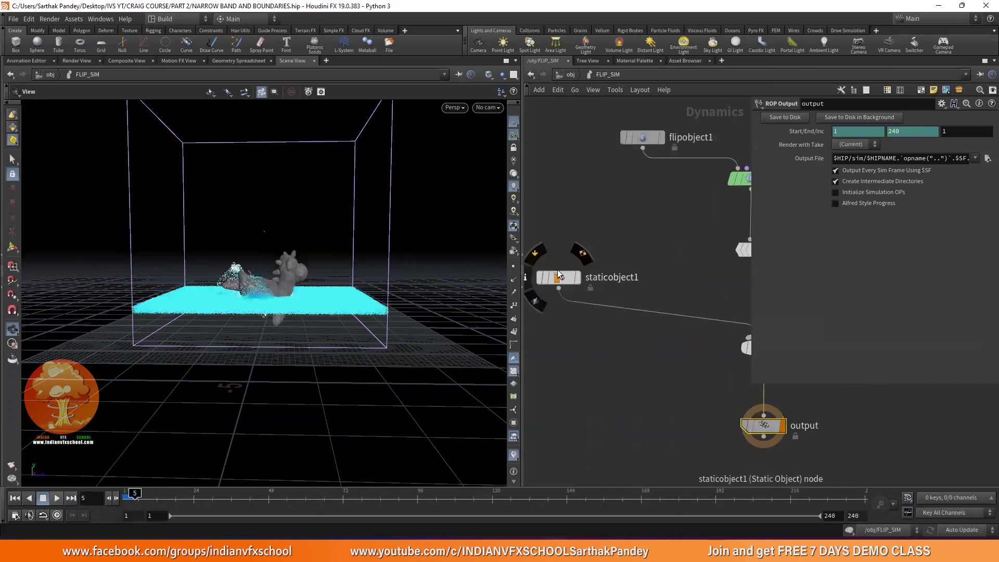
left_click(536, 252)
scroll(614, 211, "down", 2)
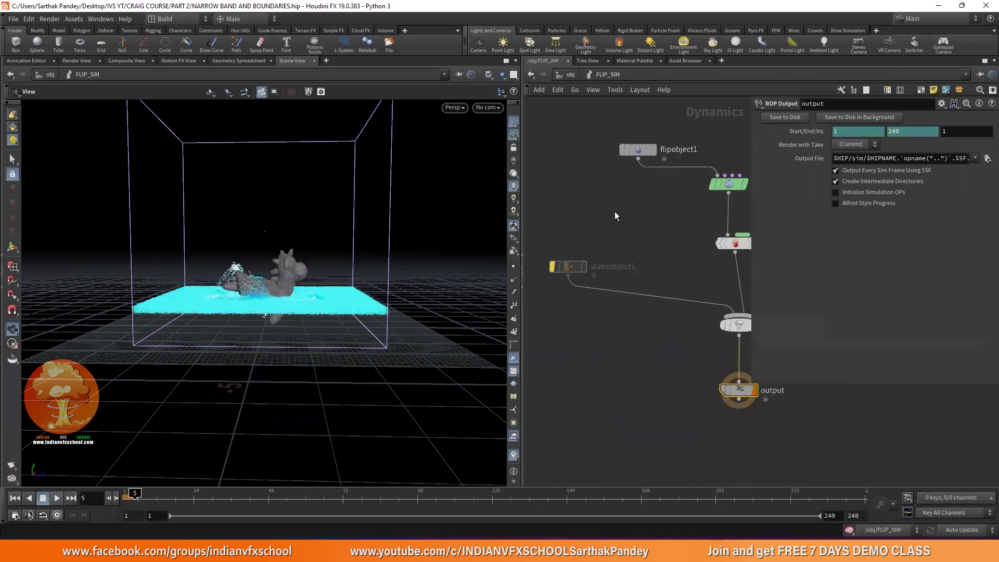
middle_click_drag(614, 211, 497, 297)
left_click(14, 498)
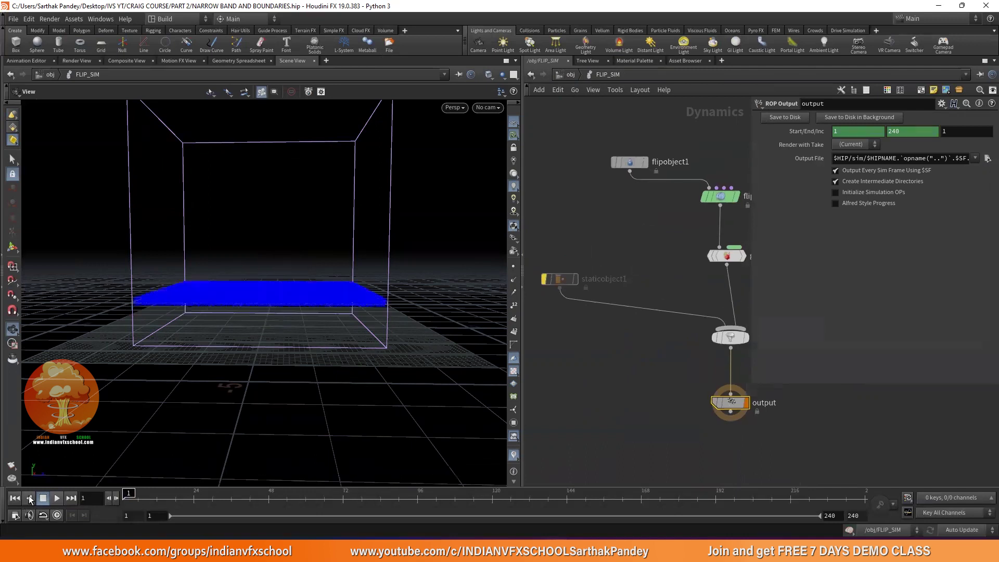
left_click(55, 498)
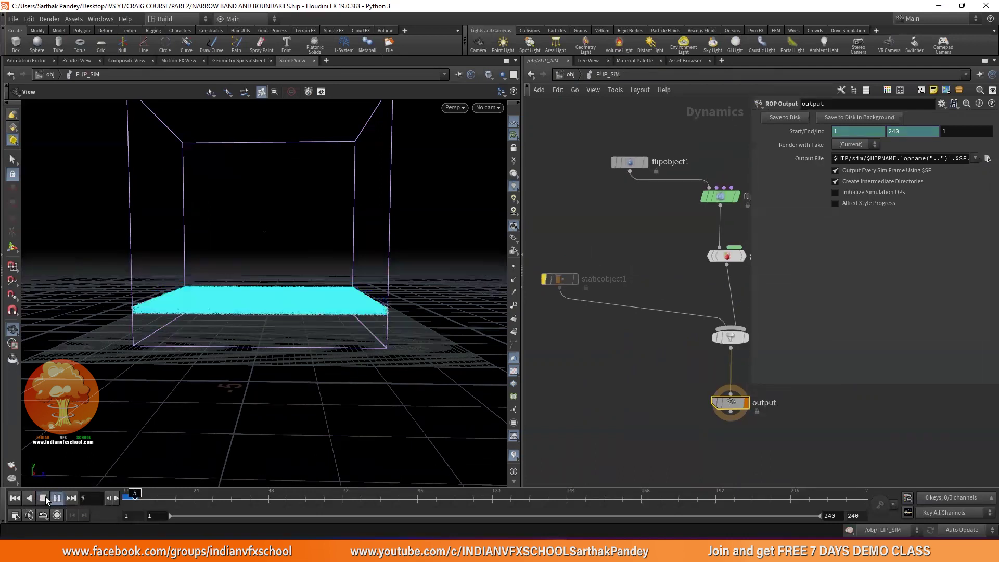
left_click(46, 501)
left_click(14, 498)
- Set the Input Type in flipobject1's initial data to Narrow Band
middle_click_drag(637, 263, 583, 293)
scroll(585, 200, "up", 2)
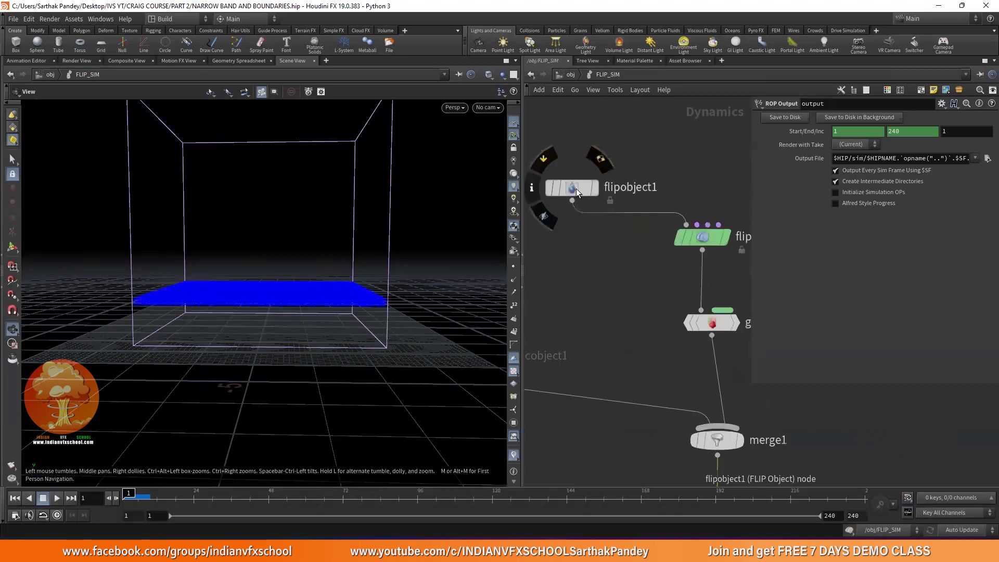
left_click(574, 189)
scroll(559, 263, "down", 2)
left_click(770, 209)
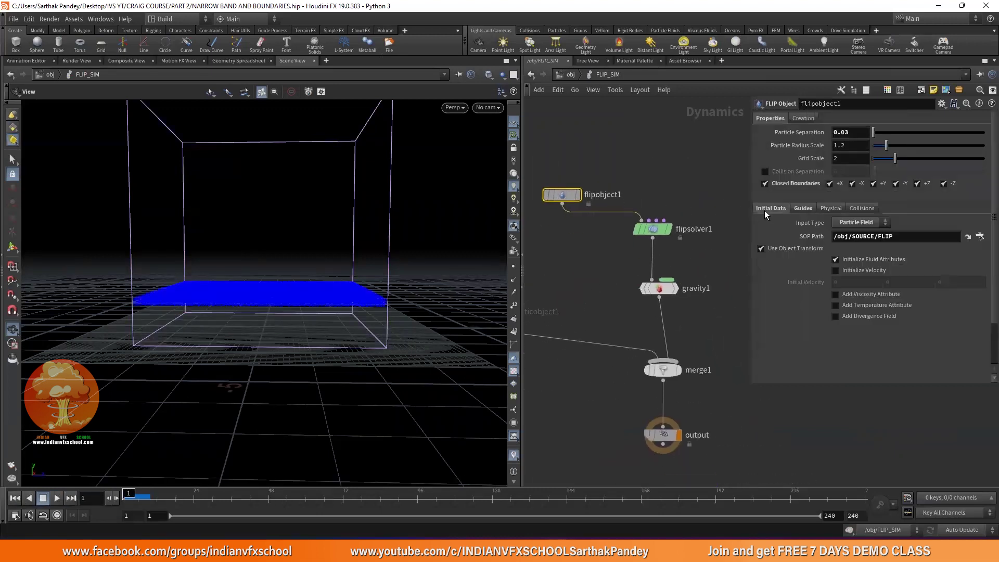
left_click(861, 223)
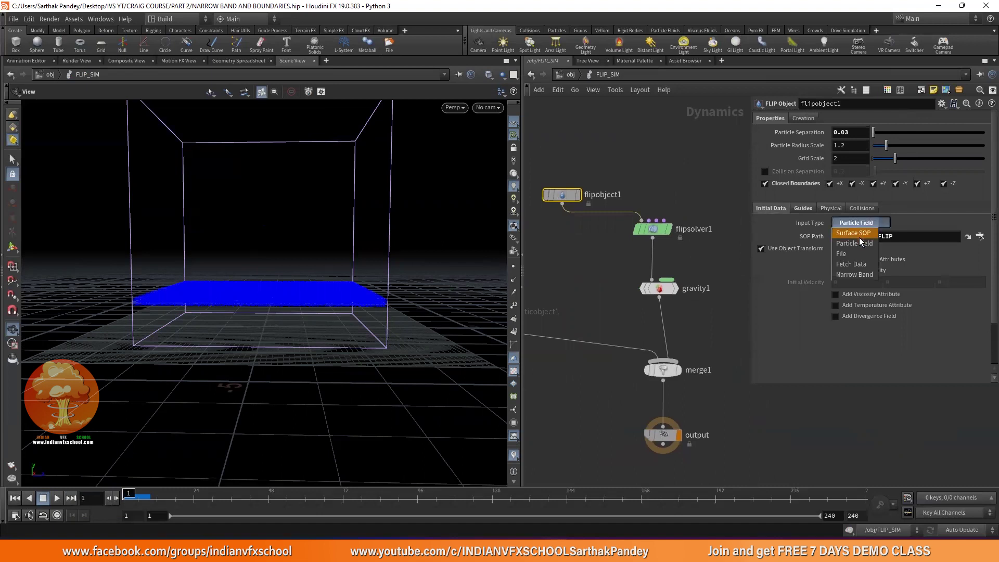
left_click(852, 280)
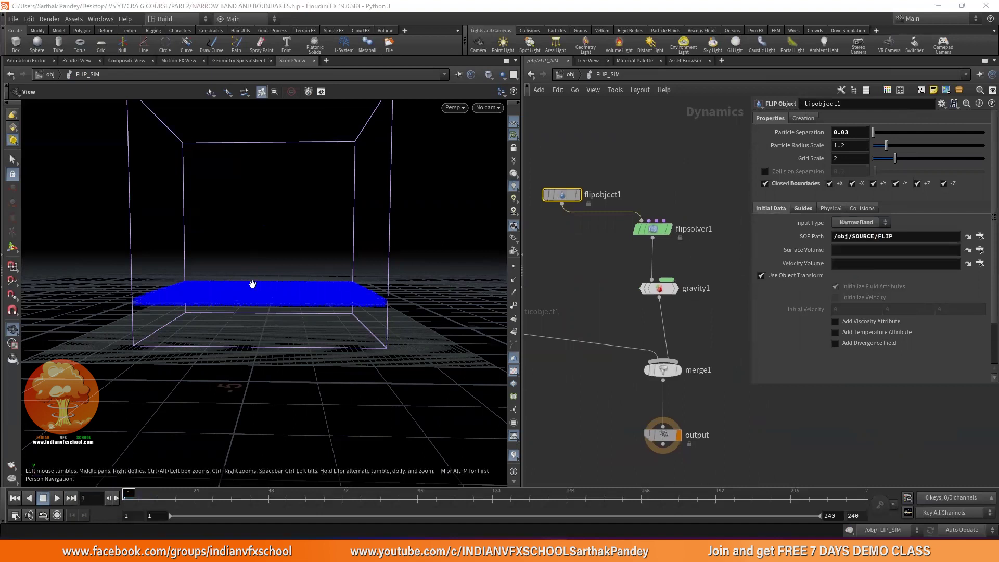
- Go to the SOURCE network and inspect the FLIP null's node information
mouse_move(251, 283)
left_mouse_down()
mouse_move(254, 272)
mouse_move(254, 281)
left_mouse_up()
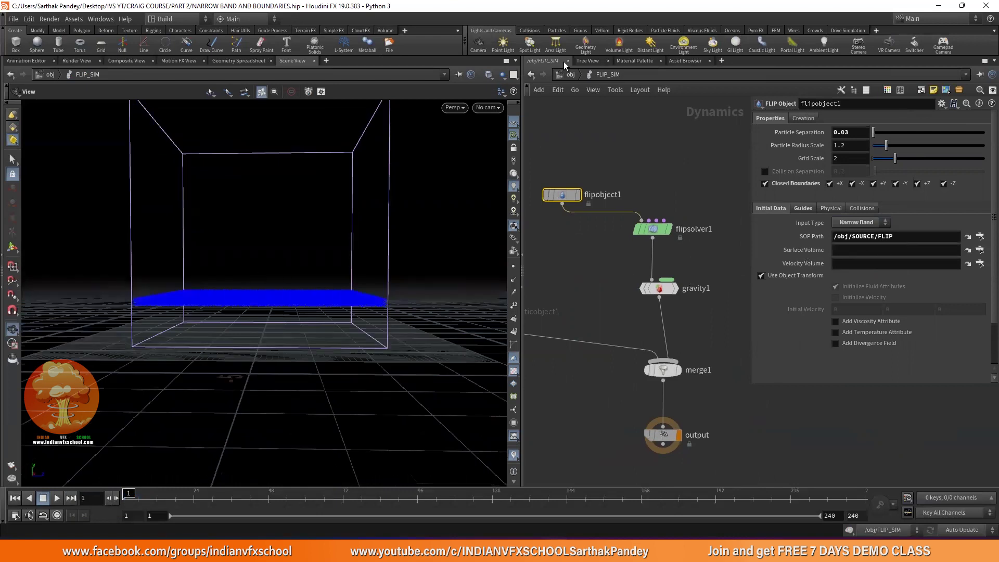
left_click(570, 74)
double_click(648, 228)
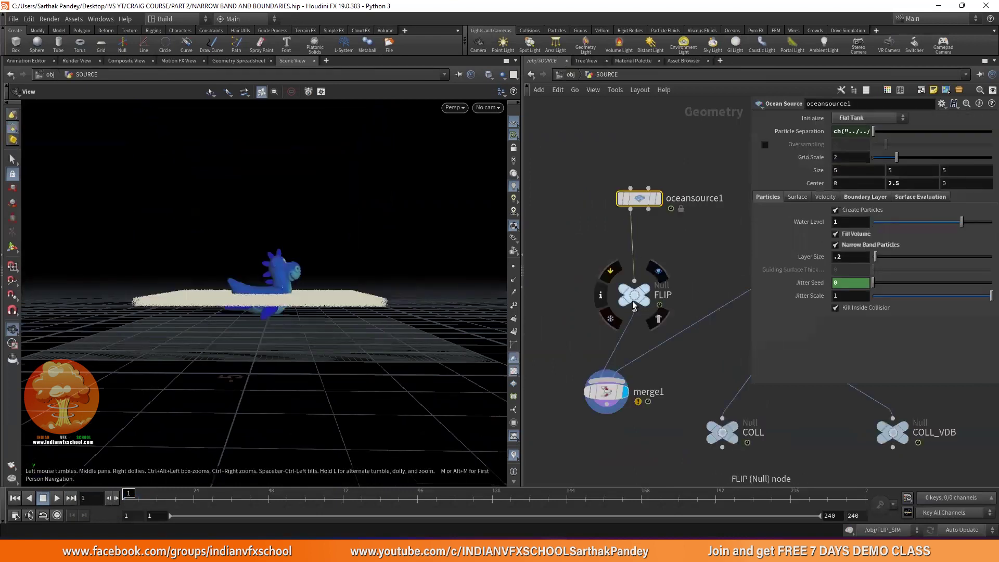
left_click(602, 296)
key("Escape")
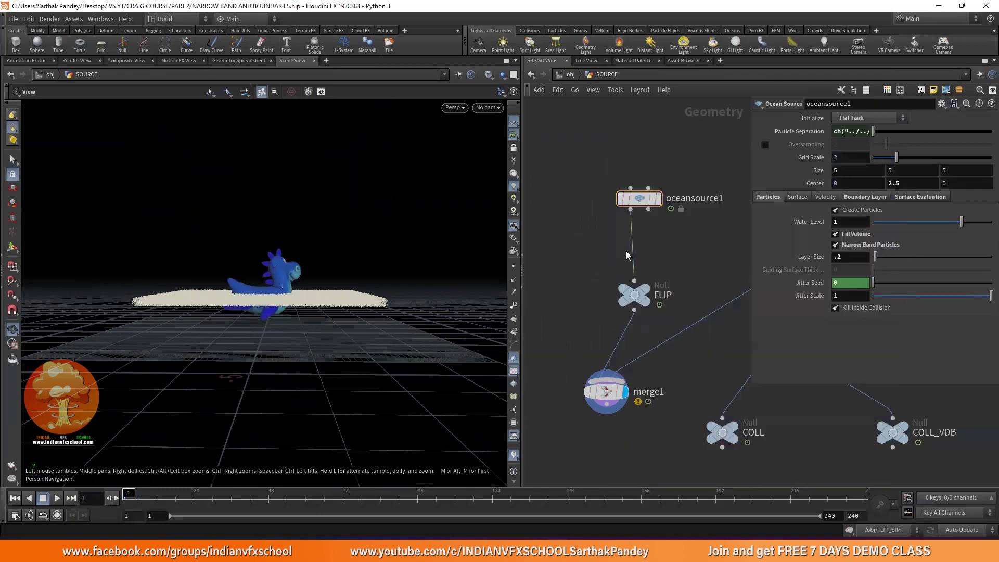
left_click(634, 295)
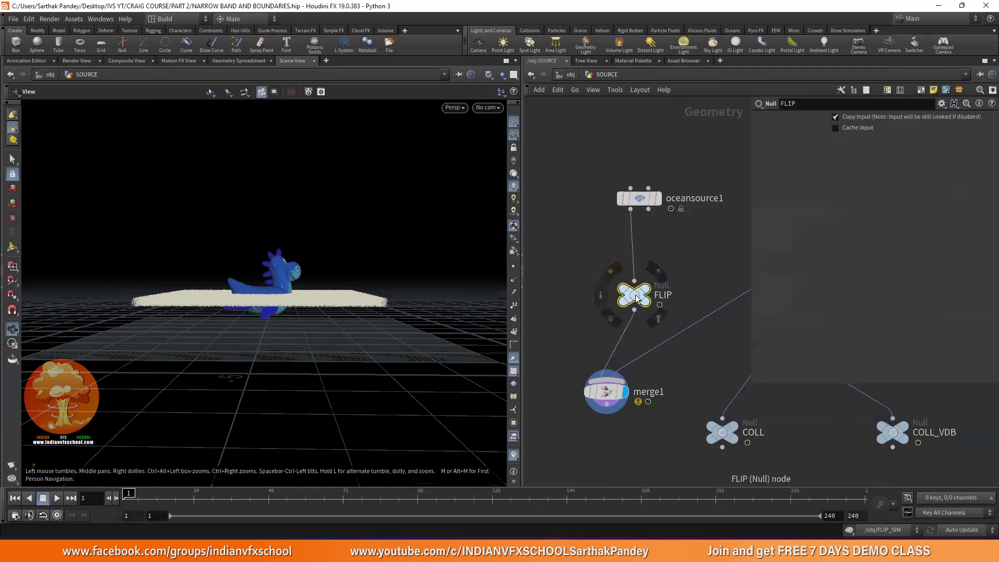
- Return to FLIP_SIM and copy flipobject1's SOP Path /obj/SOURCE/FLIP into its Surface Volume
left_click(568, 75)
double_click(647, 325)
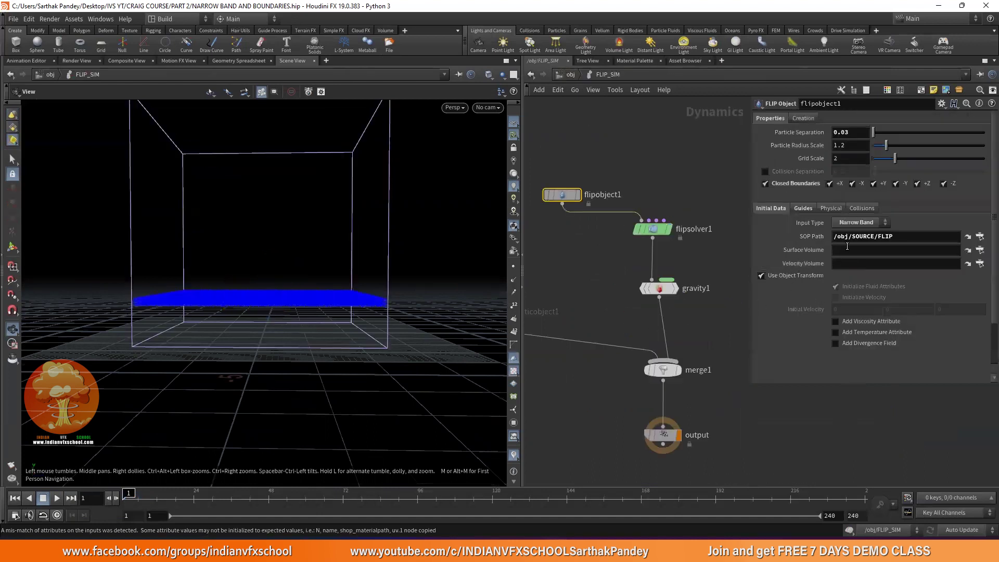
left_click(872, 248)
double_click(841, 235)
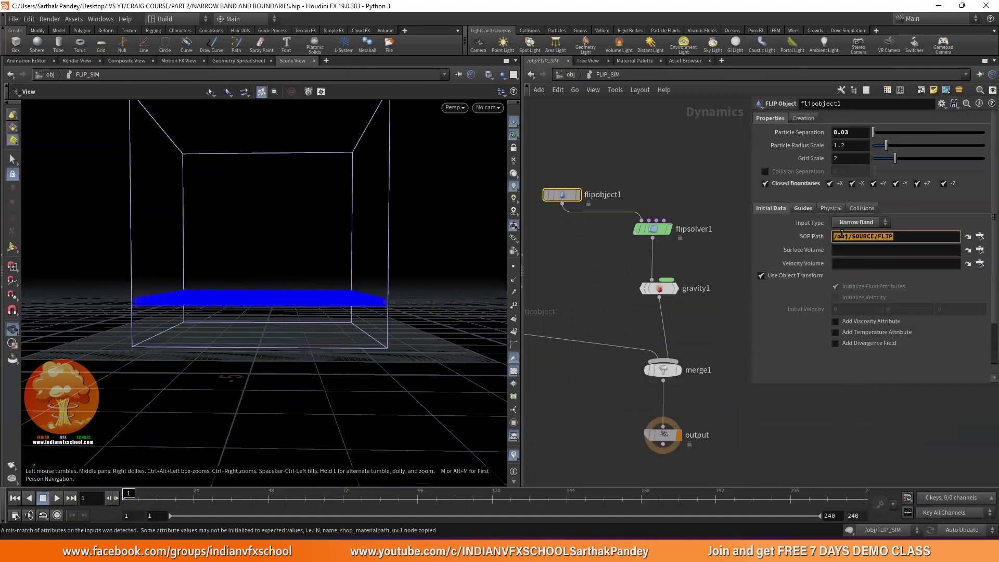
key("ctrl+c")
left_click(845, 250)
key("ctrl+v")
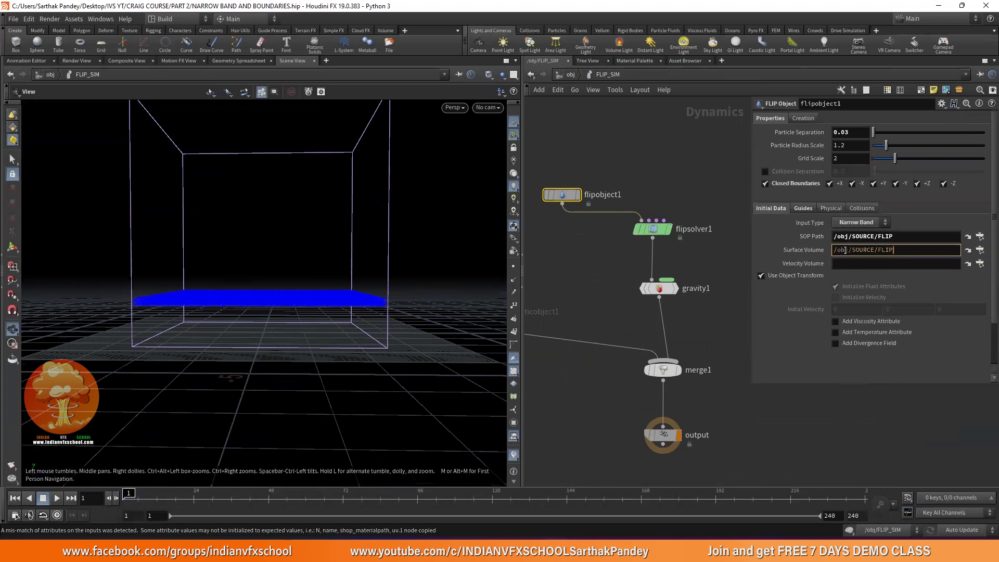
key("Return")
- Go back to the SOURCE network and review the FLIP null's node information again
left_click(570, 75)
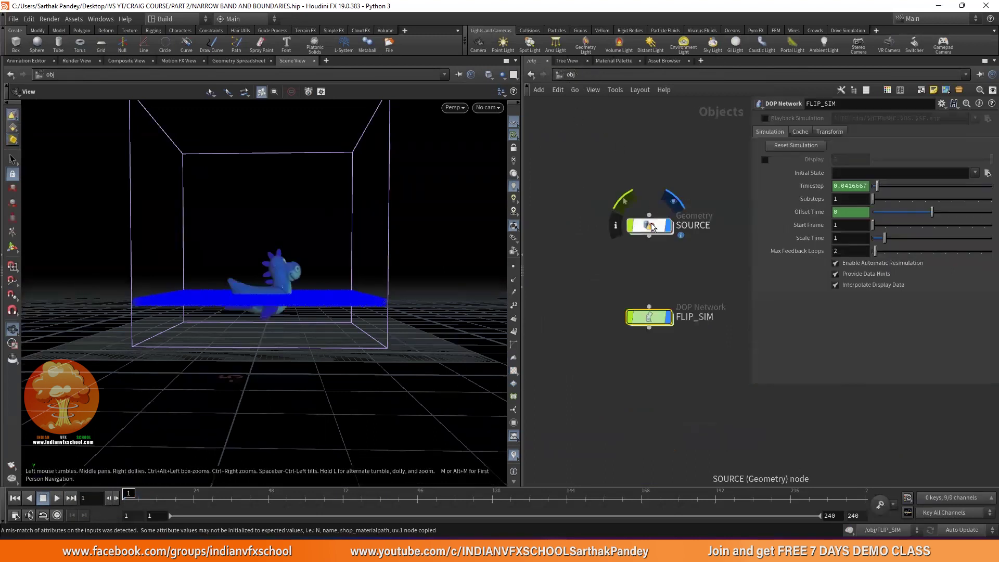
double_click(637, 221)
left_click(602, 295)
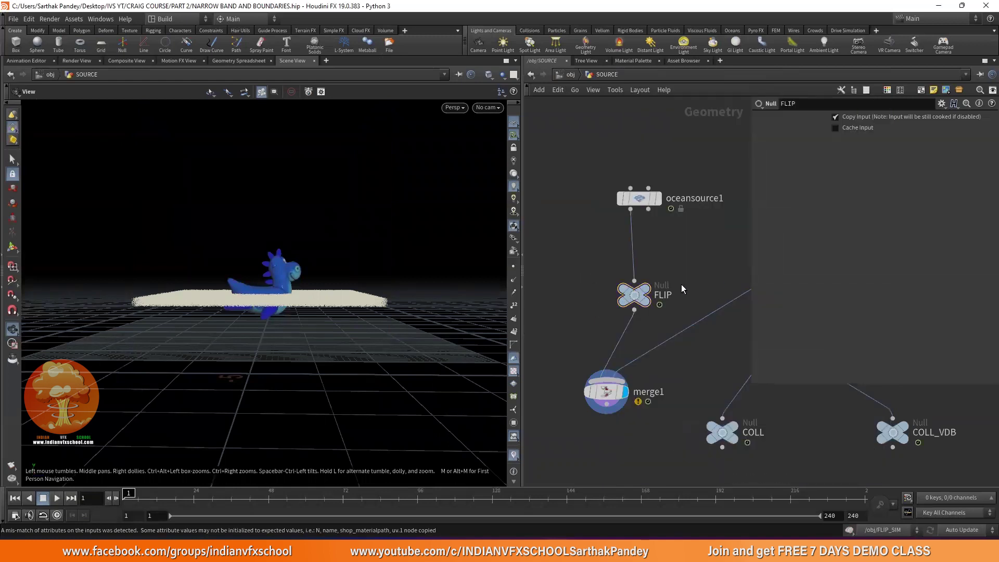
- Reopen the FLIP_SIM network and play the simulation with the Surface Volume assigned
left_click(572, 75)
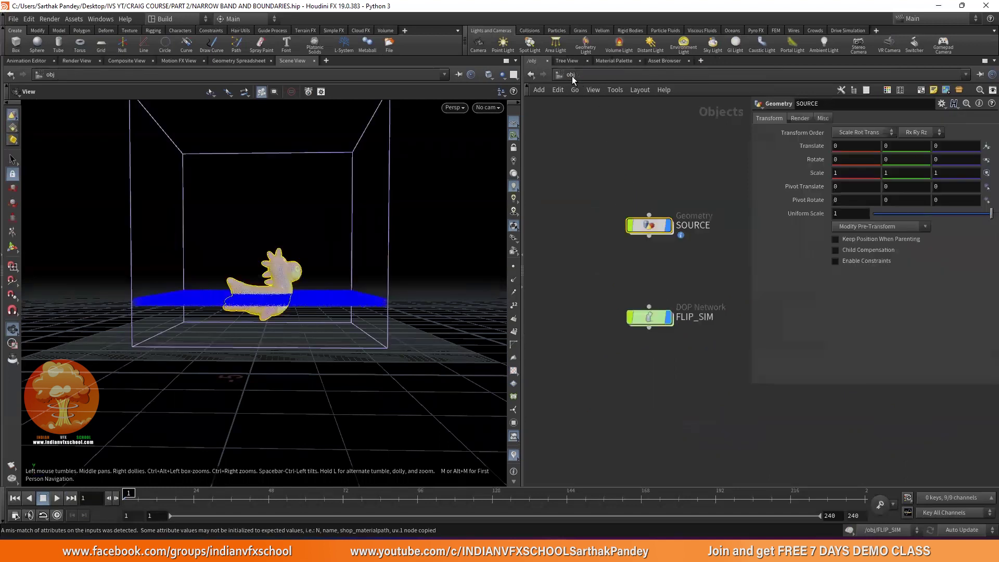
double_click(650, 314)
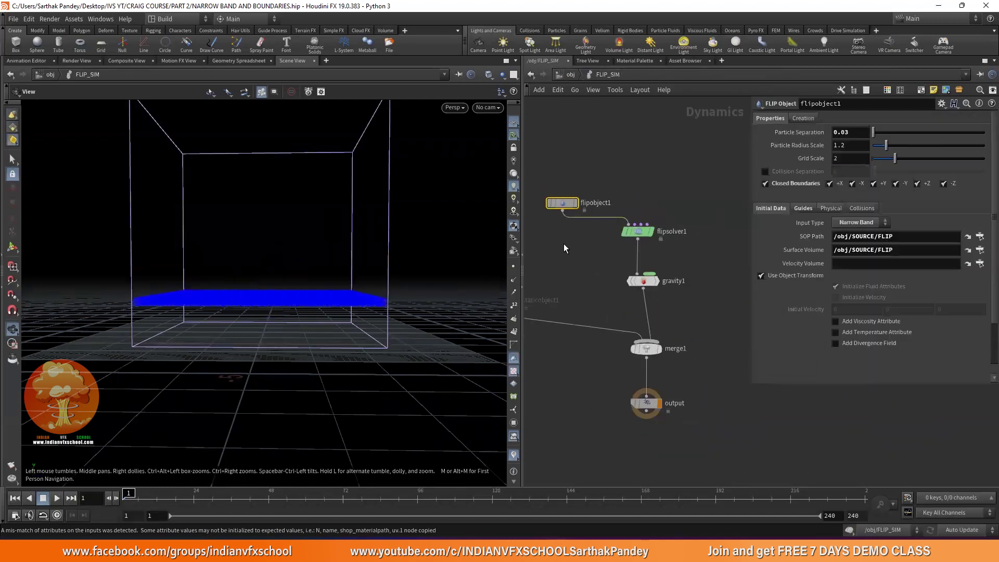
left_click(57, 499)
- Turn on Enable Particle Narrow Band on flipsolver1
scroll(608, 250, "up", 3)
left_click(625, 242)
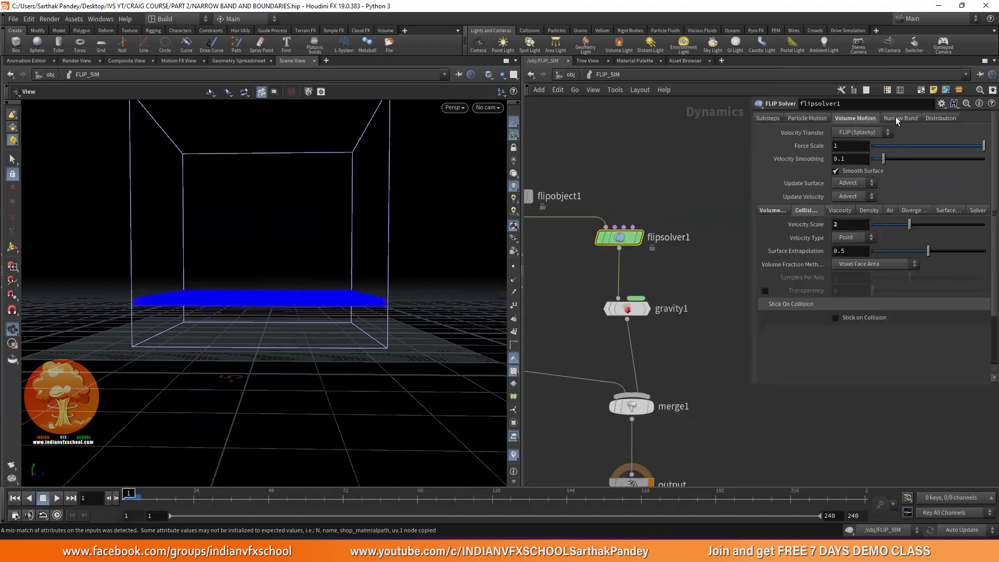
left_click(895, 118)
left_click(864, 130)
- Play the simulation to check the solver's narrow band without the collision object, and return to the first frame
left_click_drag(272, 289, 281, 292)
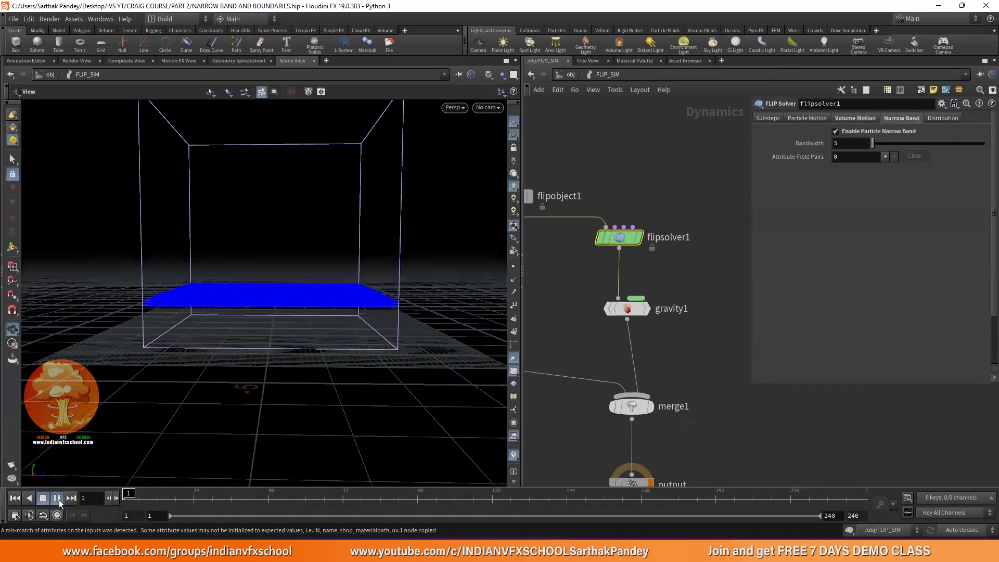
left_click(57, 498)
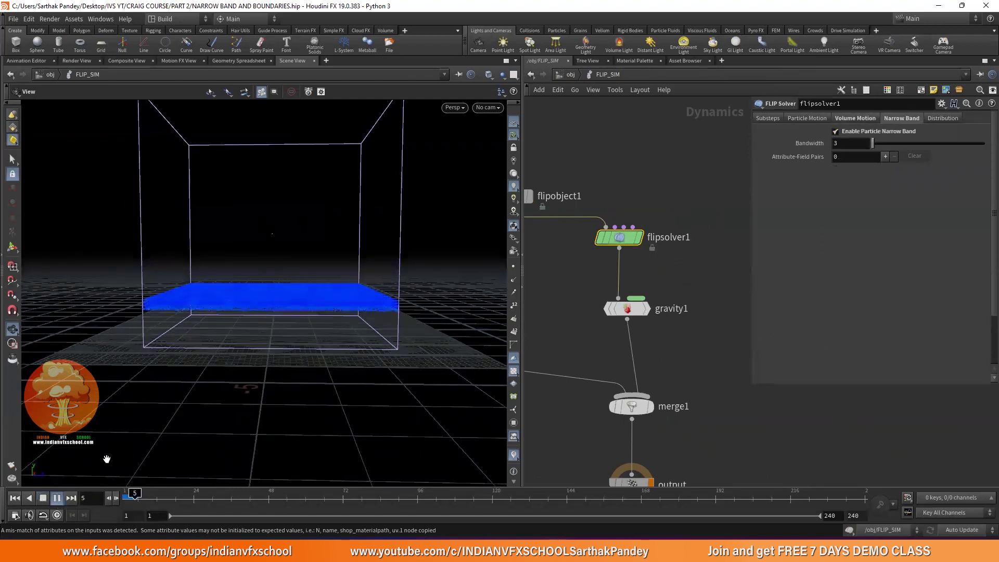
left_click(20, 498)
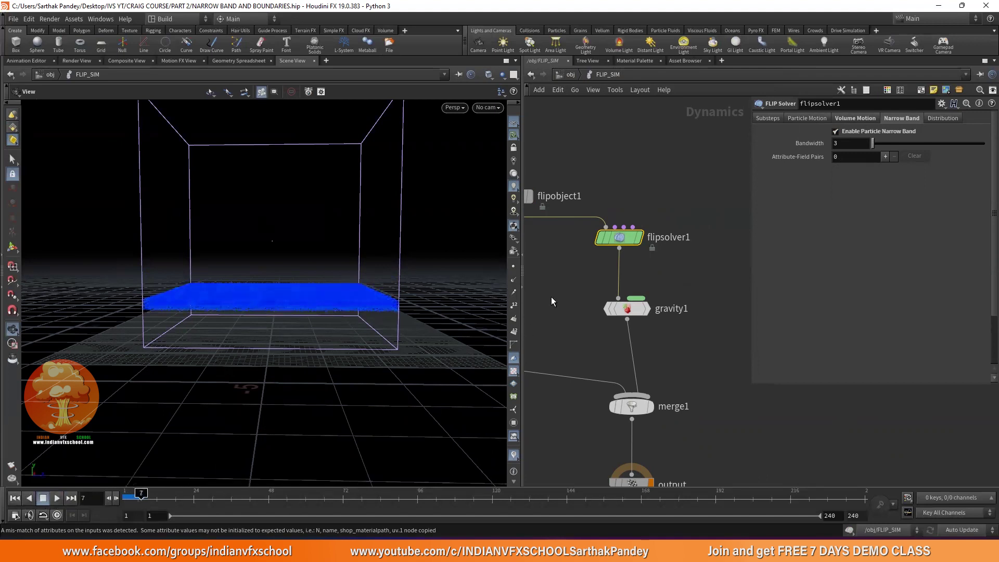
- Reactivate staticobject1 and play the narrow band simulation with the collision object
scroll(562, 294, "down", 2)
middle_click_drag(576, 289, 679, 282)
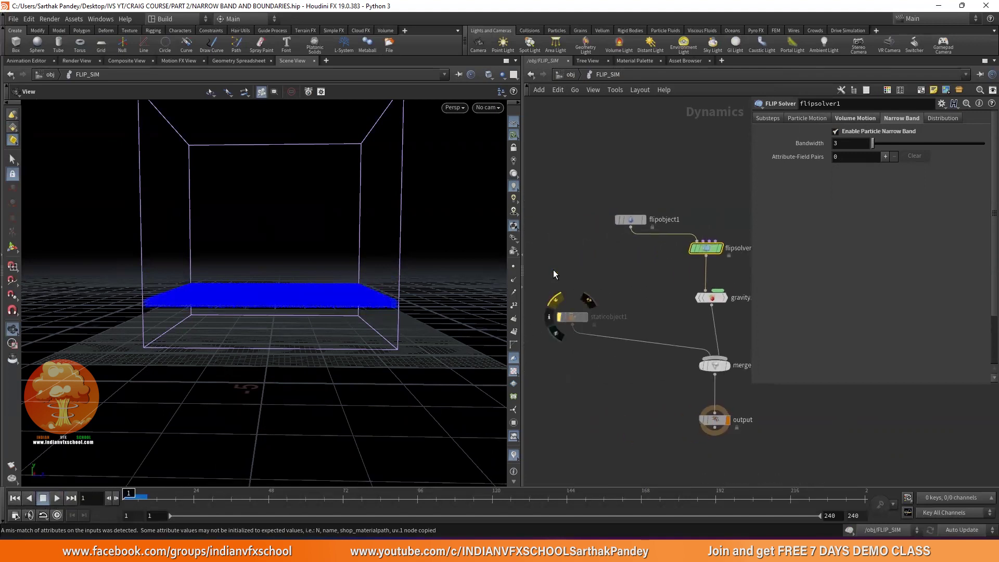
left_click(555, 299)
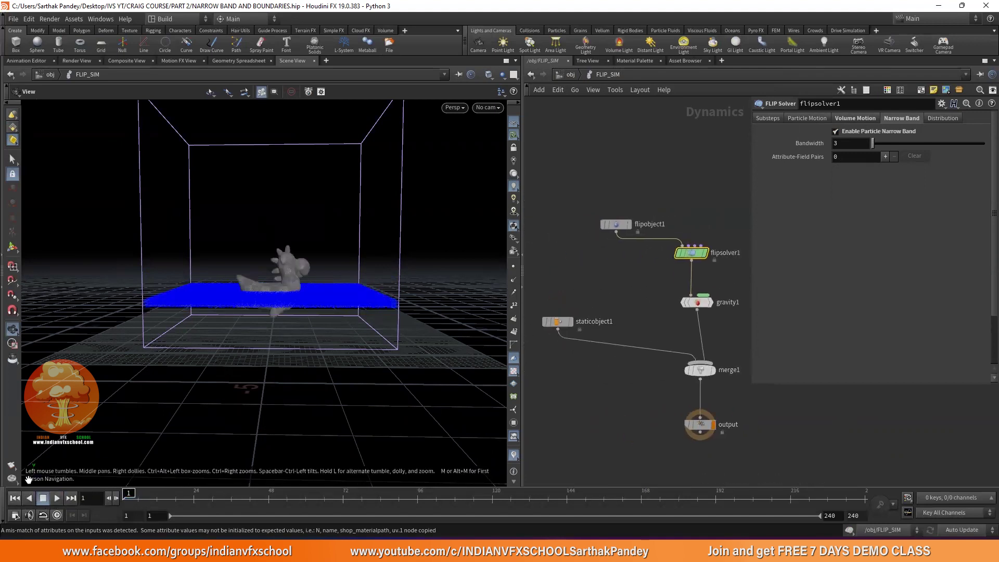
left_click(57, 497)
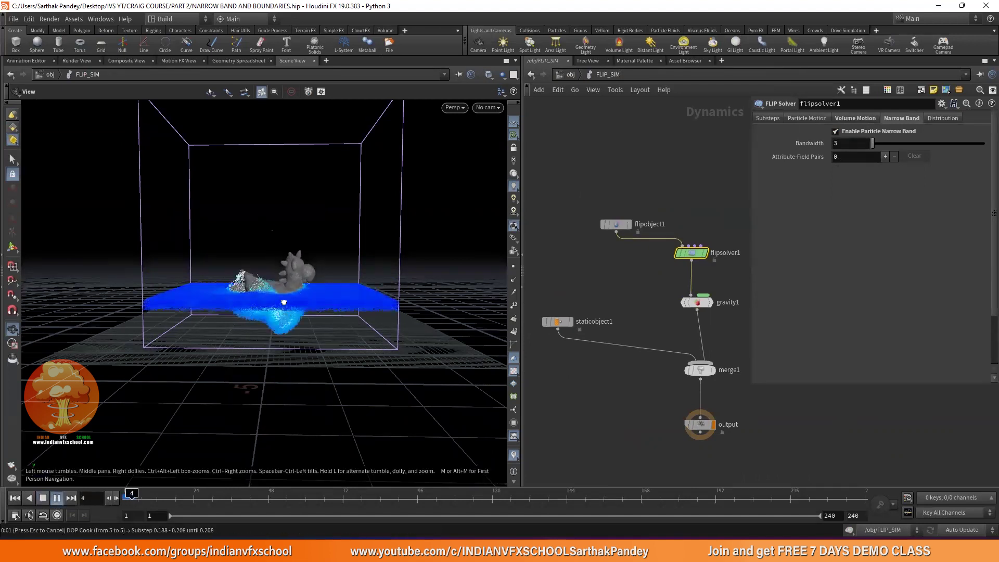
left_click_drag(283, 303, 283, 298)
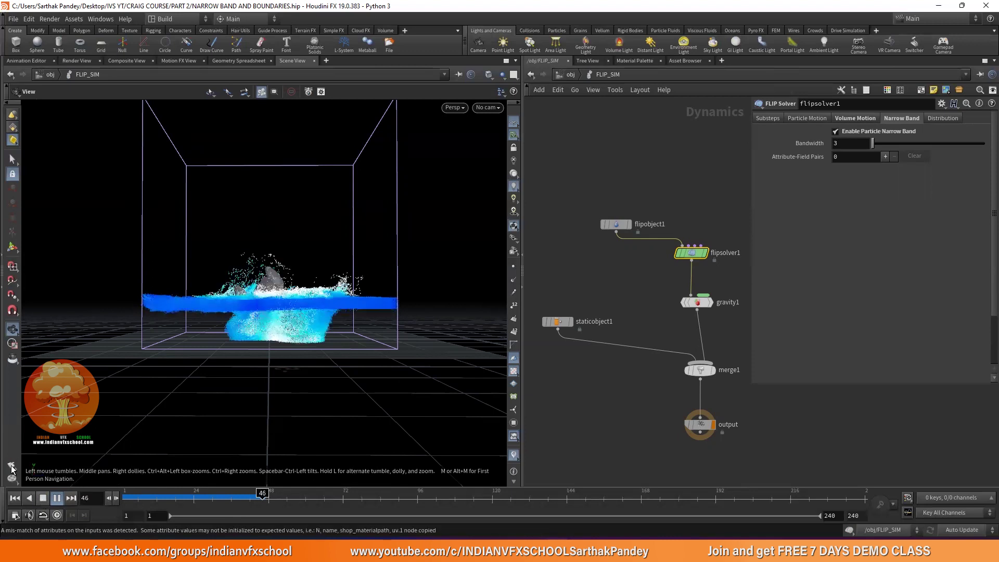
- Stop playback, start a flipbook of the simulation, move the MPlay window aside and maximize the Houdini window
left_click(42, 499)
left_click(18, 470)
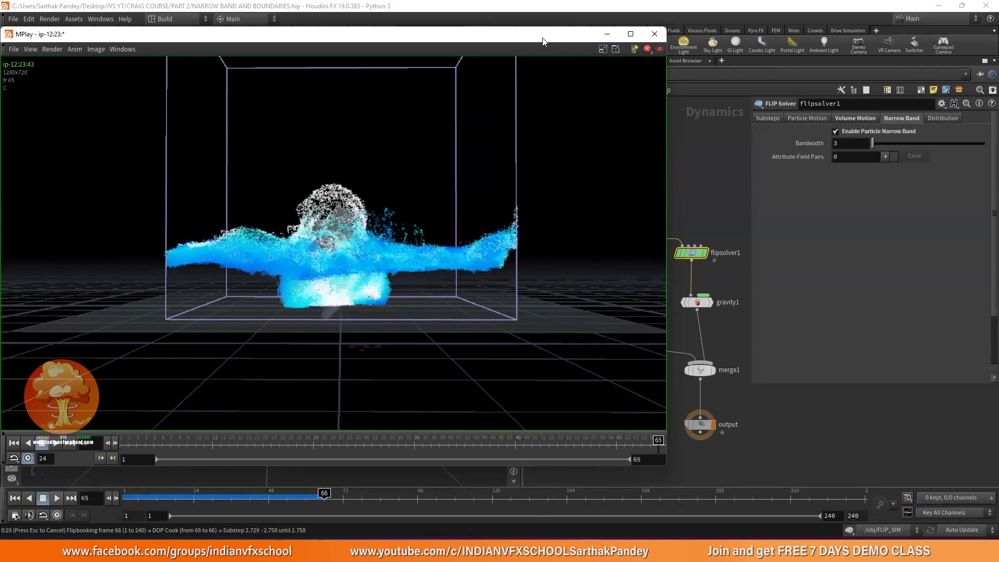
key("super+Left")
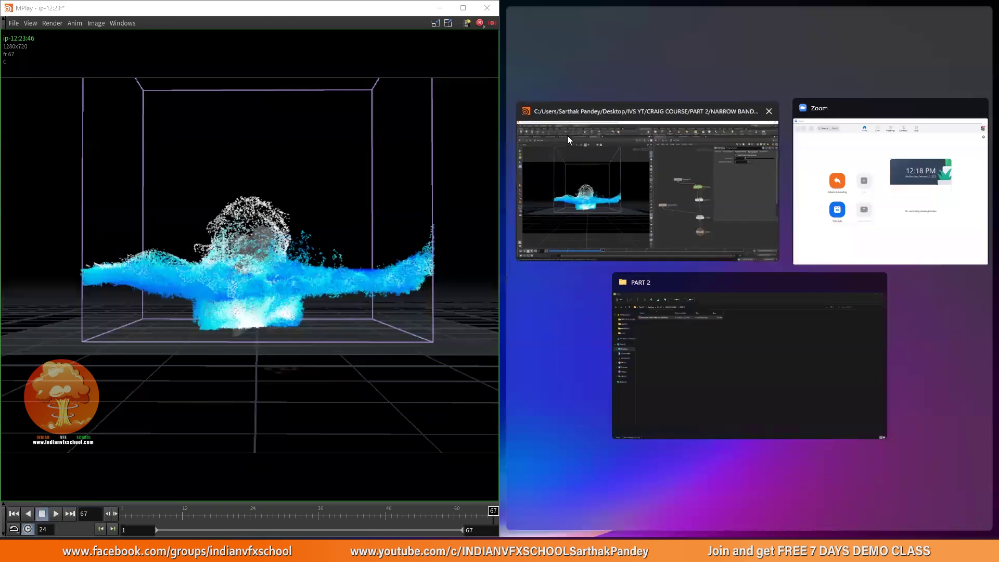
left_click(567, 136)
left_click_drag(322, 8, 218, 312)
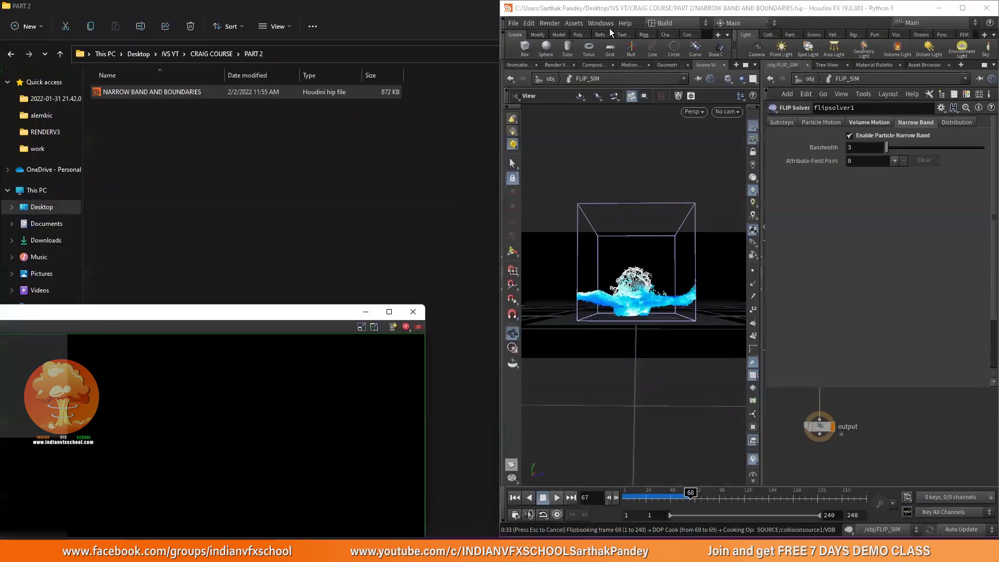
left_click_drag(598, 6, 556, 5)
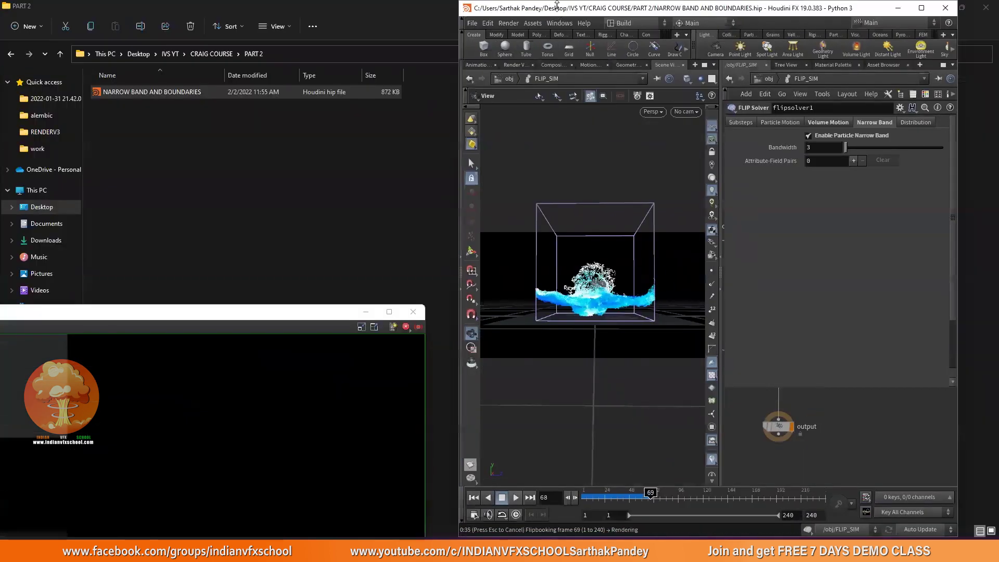
left_click(921, 8)
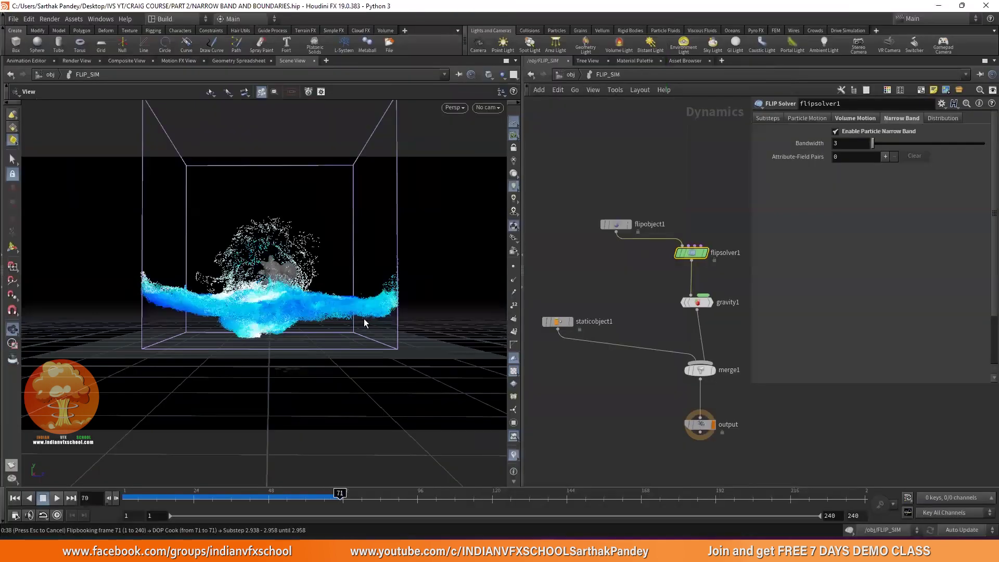
- Cancel the running flipbook and return the simulation to frame 1
key("Escape")
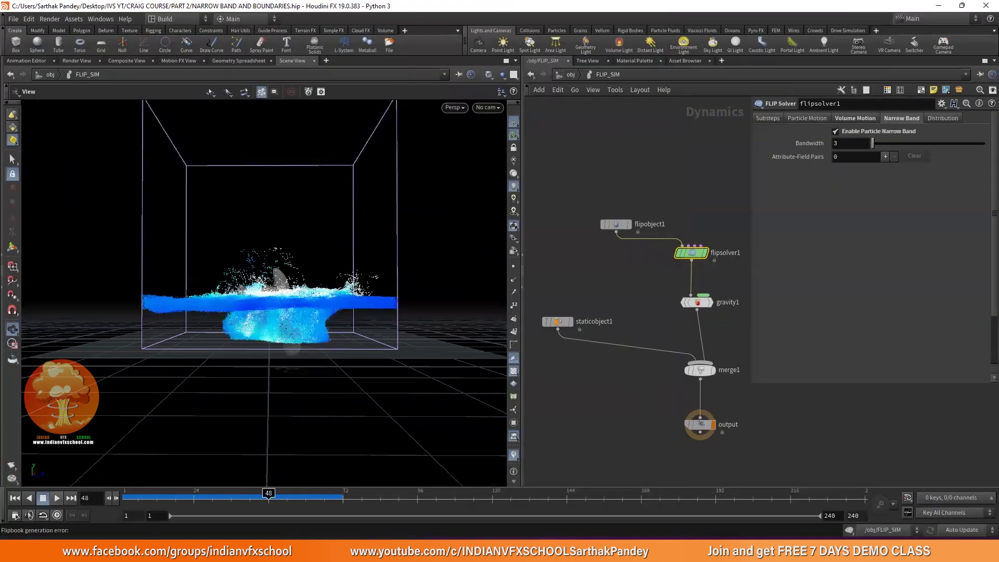
key("alt+Tab")
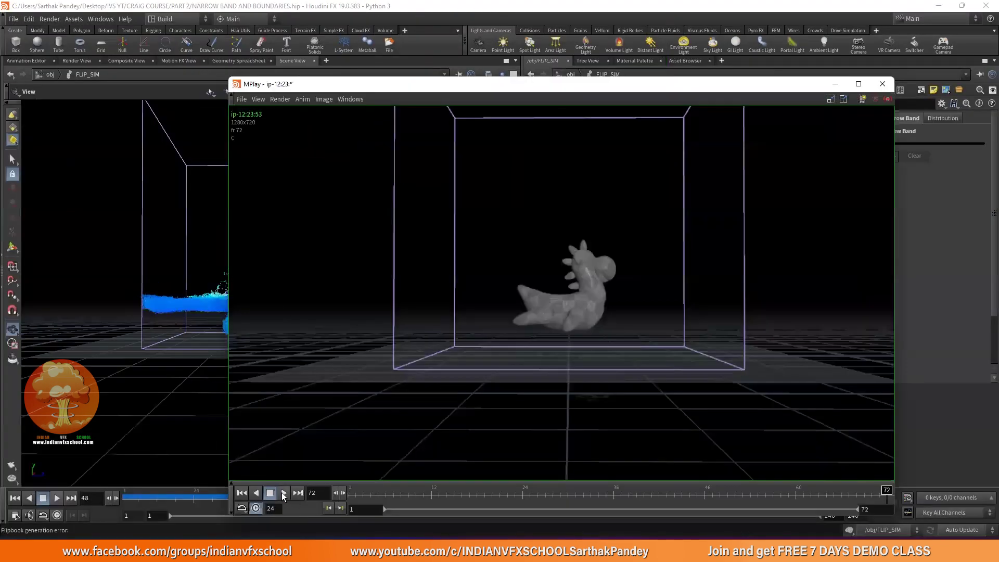
left_click(283, 492)
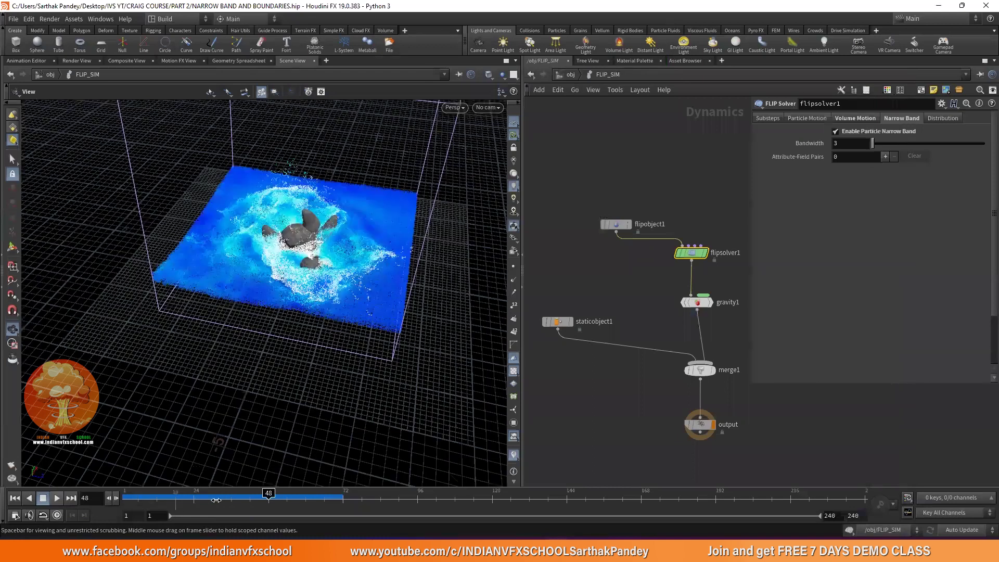
left_click_drag(267, 503, 128, 503)
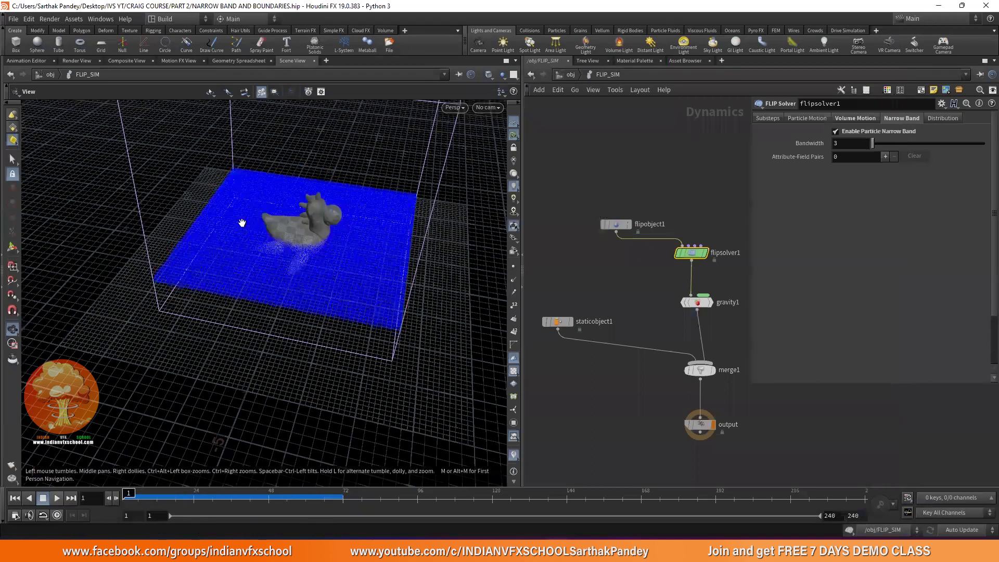
- Enable Use Boundary Layer in flipsolver1's volume limits and set its Surface Volume to /obj/SOURCE/FLIP
middle_click_drag(242, 223, 207, 232)
middle_click_drag(696, 276, 635, 272)
scroll(635, 271, "up", 1)
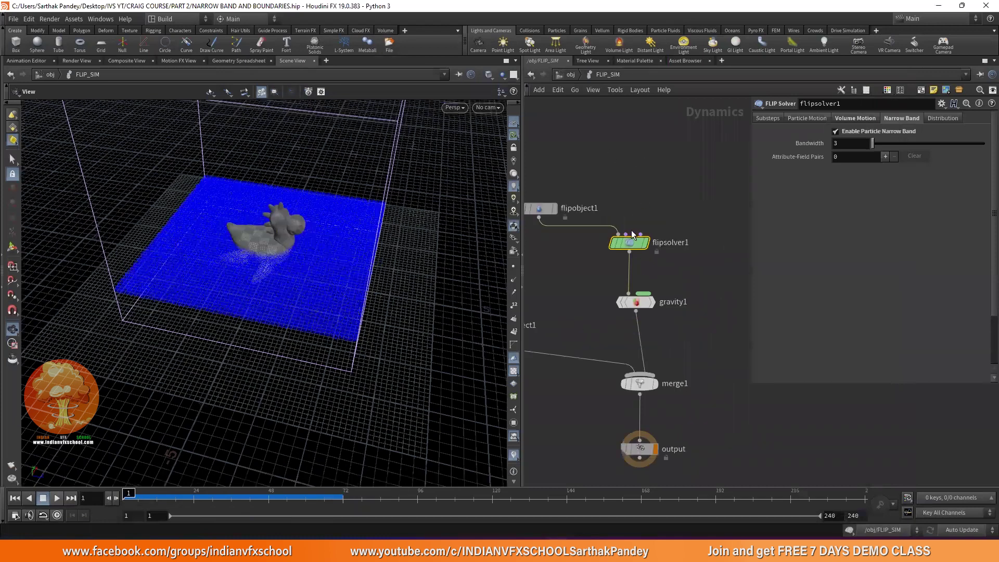
scroll(631, 230, "up", 2)
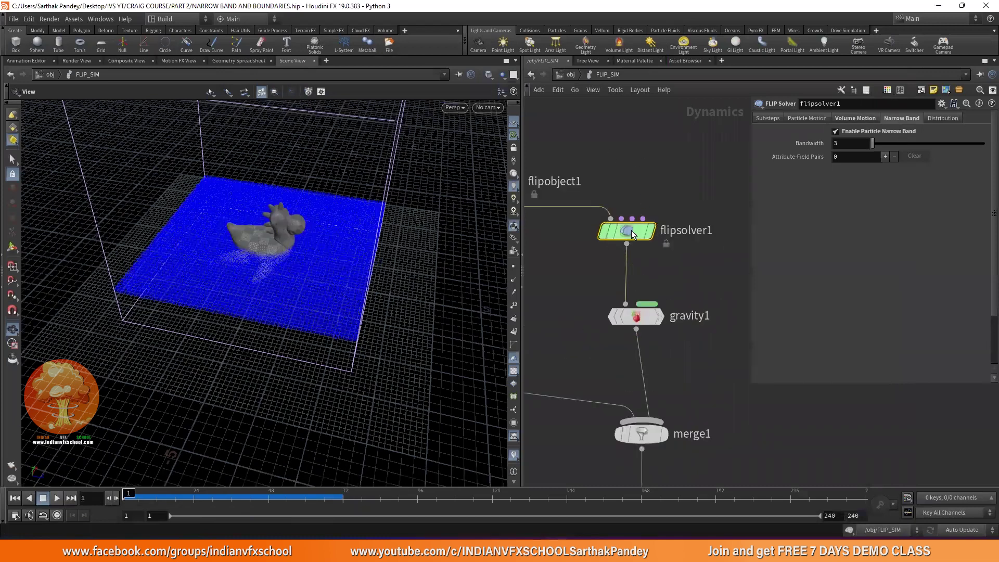
left_click(849, 118)
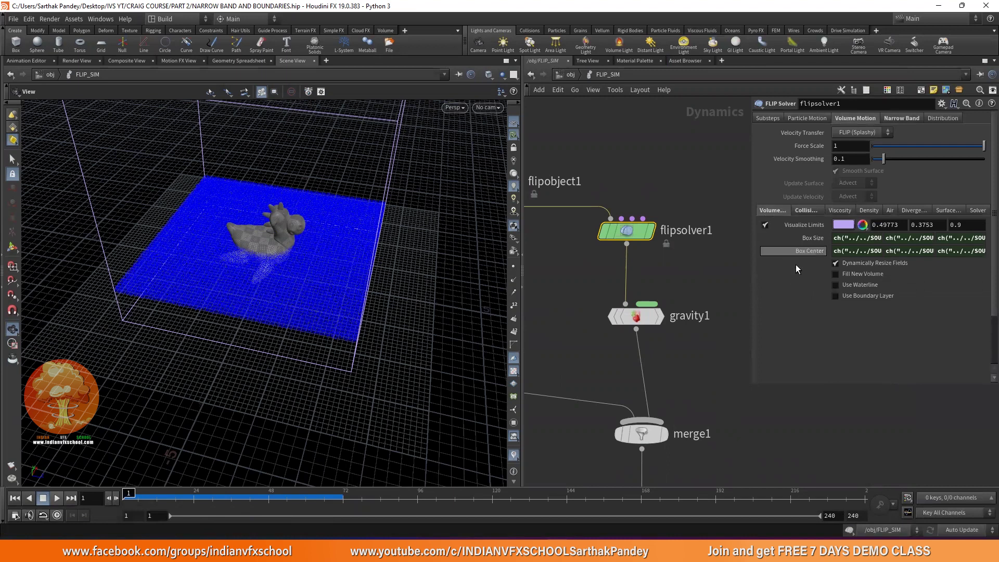
left_click(848, 295)
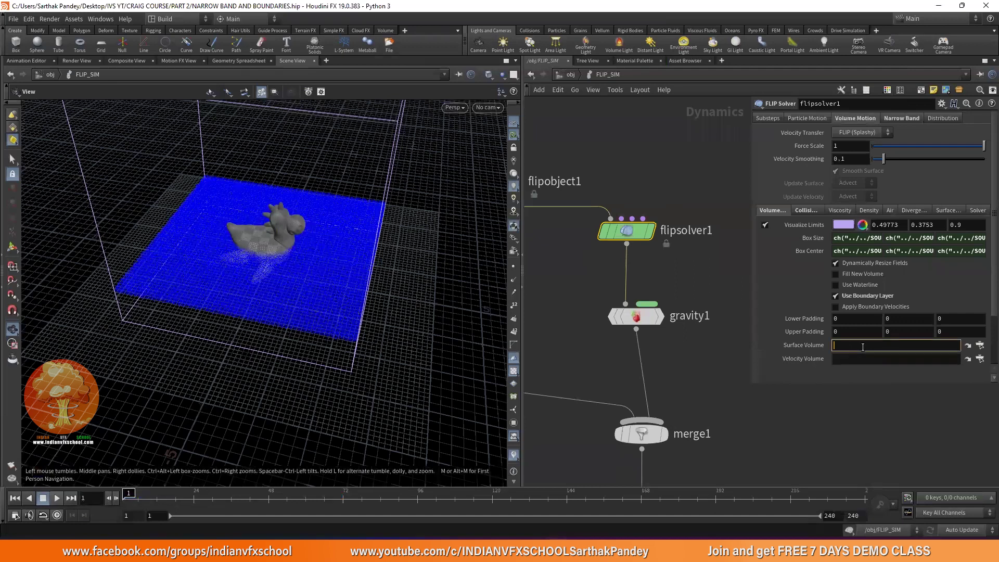
type("/obj/SOURCE/FLIP")
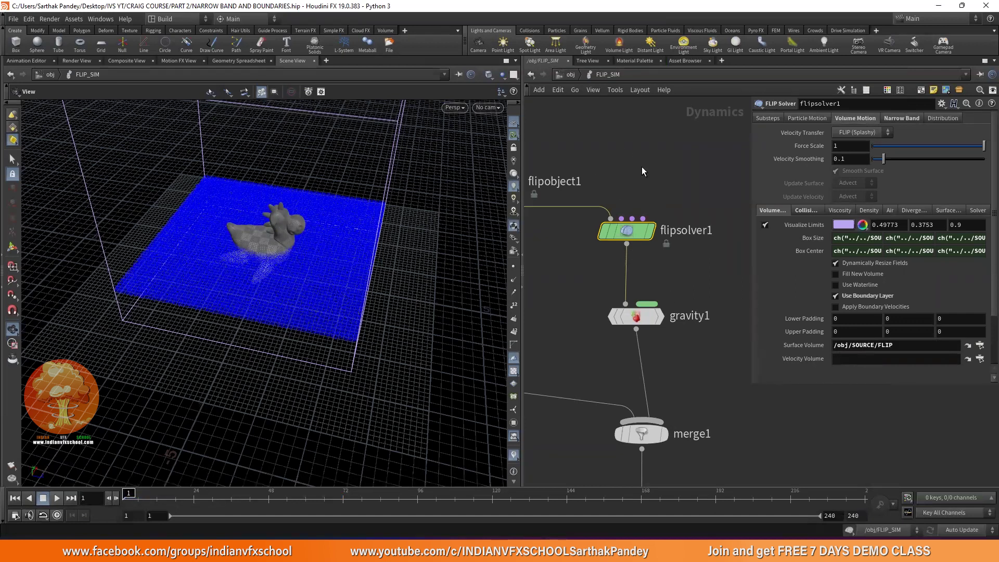
- Set the boundary layer's Lower Padding and Upper Padding to 0.2 in X and Z
middle_click_drag(727, 328, 660, 314)
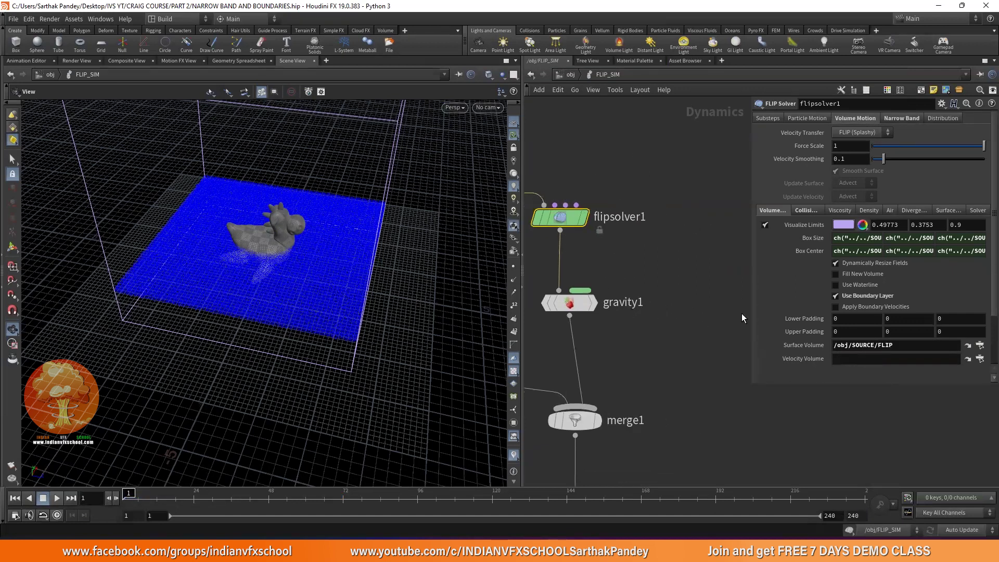
left_click(842, 319)
type(".2")
left_click(842, 332)
type(".2")
left_click(931, 318)
left_click(948, 319)
type(".2")
left_click(949, 331)
key("Return")
- Show the FLIP solver's volume limit handles and examine which box sides the lower and upper padding values affect
left_click_drag(262, 267, 260, 275)
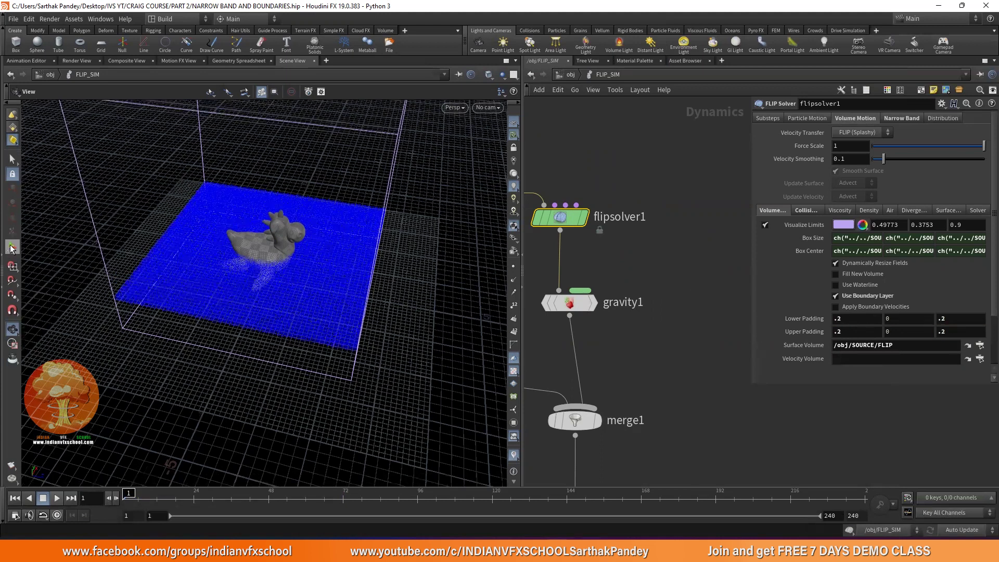
key("Return")
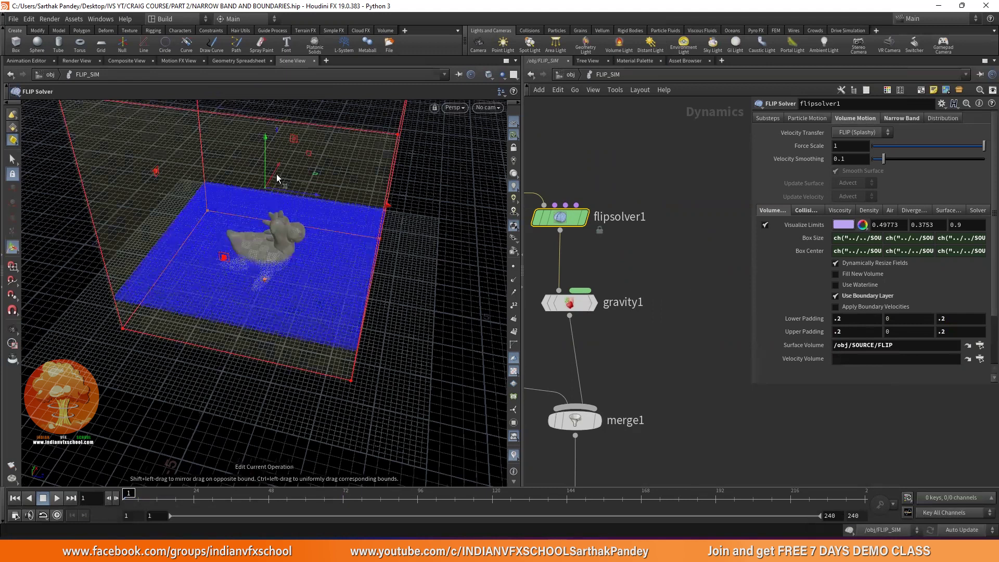
left_click(856, 321)
left_click(848, 334)
key("Tab")
key("Tab")
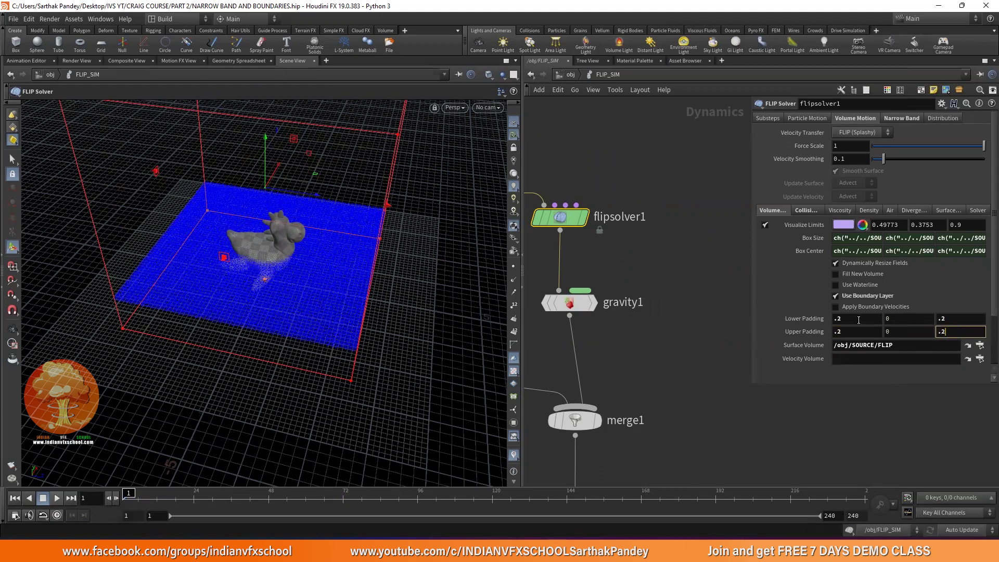
left_click(858, 320)
left_click(906, 320)
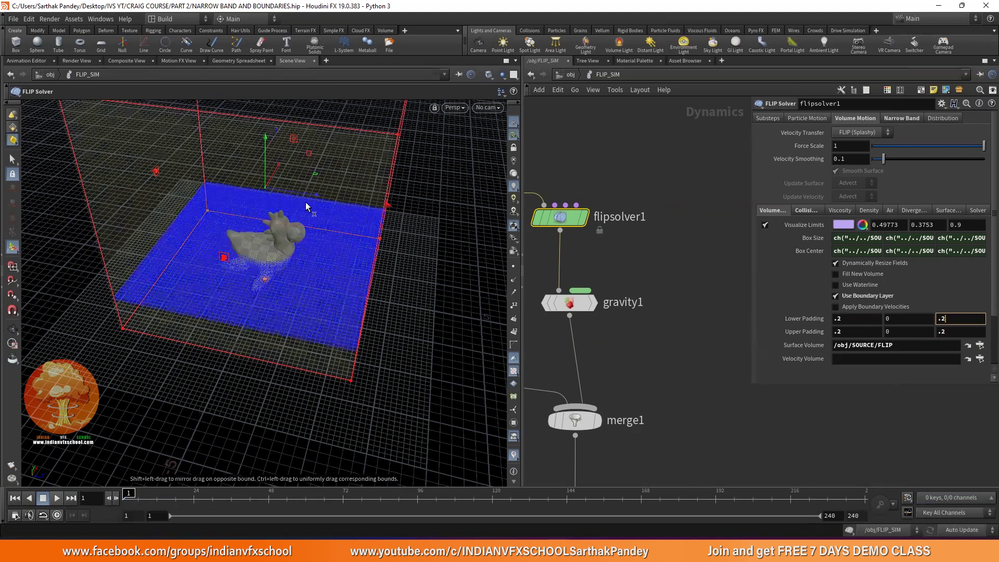
- Set the boundary layer's Upper Padding to 0 in X and Z
double_click(852, 334)
type("0")
double_click(942, 334)
type("0")
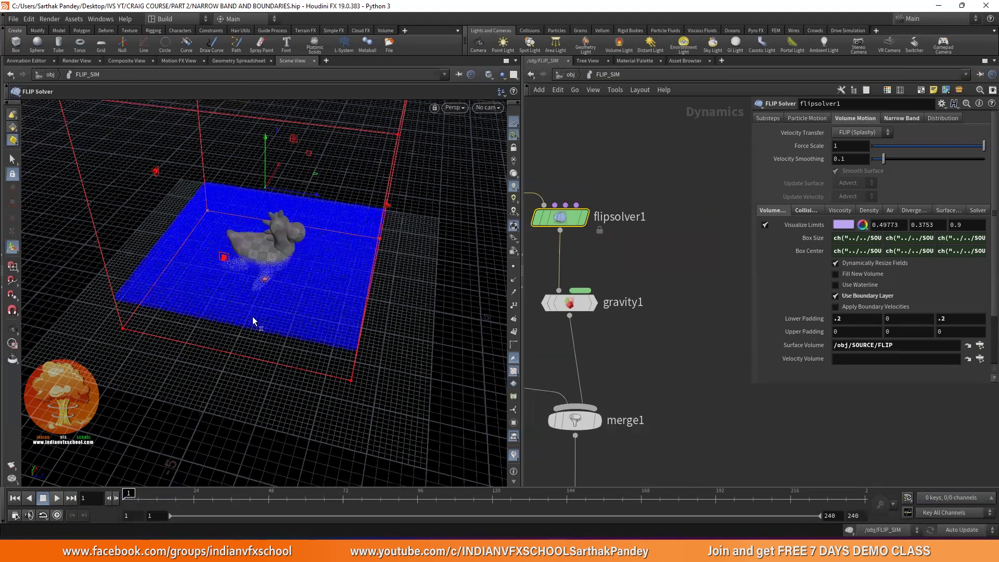
- Play the first few frames and inspect the fluid's edges with only the lower padding applied
left_click_drag(195, 330, 44, 402, "alt")
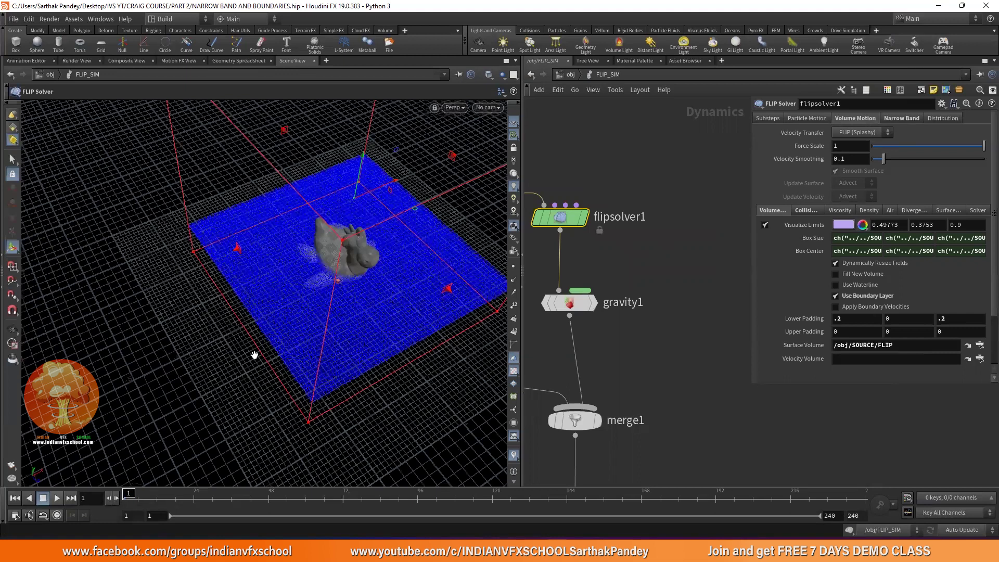
middle_click_drag(134, 443, 88, 443, "alt")
key("Escape")
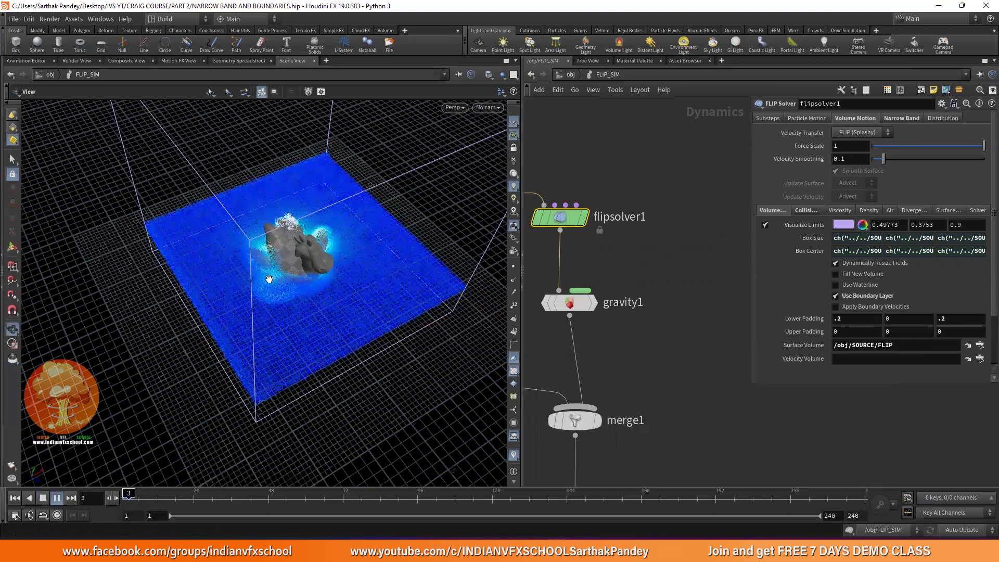
left_click_drag(270, 270, 263, 339)
middle_click_drag(175, 183, 178, 230)
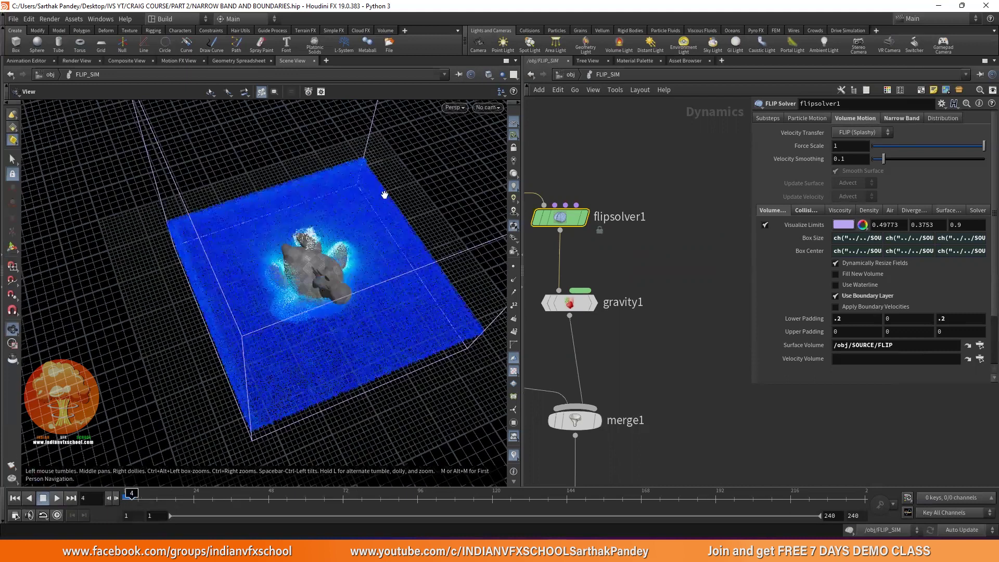
- Return to the first frame and set the Upper Padding to 0.2 in X and Z
left_click(9, 498)
left_click(854, 330)
type(".2")
key("Return")
left_click(951, 330)
type(".2")
key("Return")
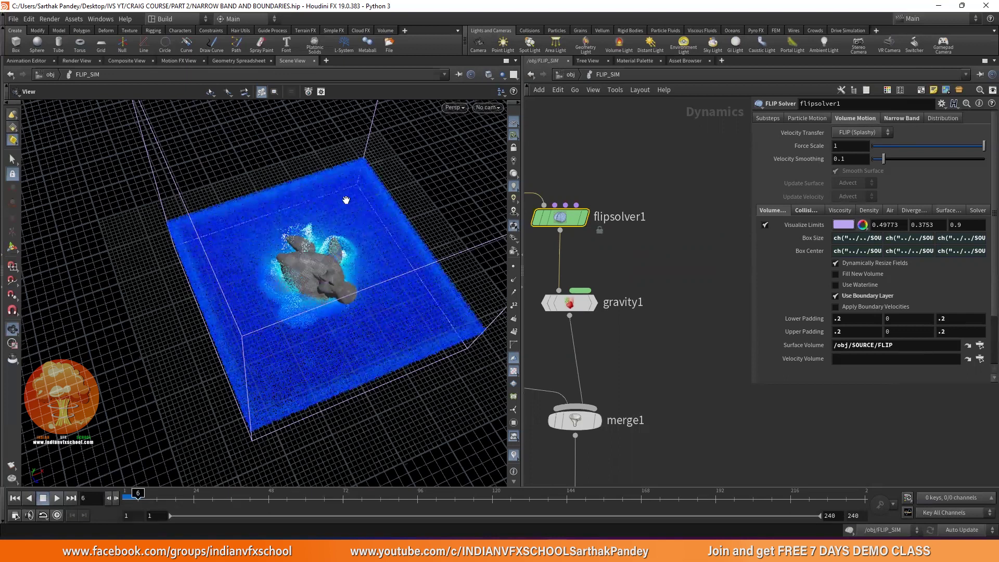
- Inspect the fluid's four edges over the first frames with both paddings applied, and return to the first frame
middle_click_drag(306, 263, 378, 304)
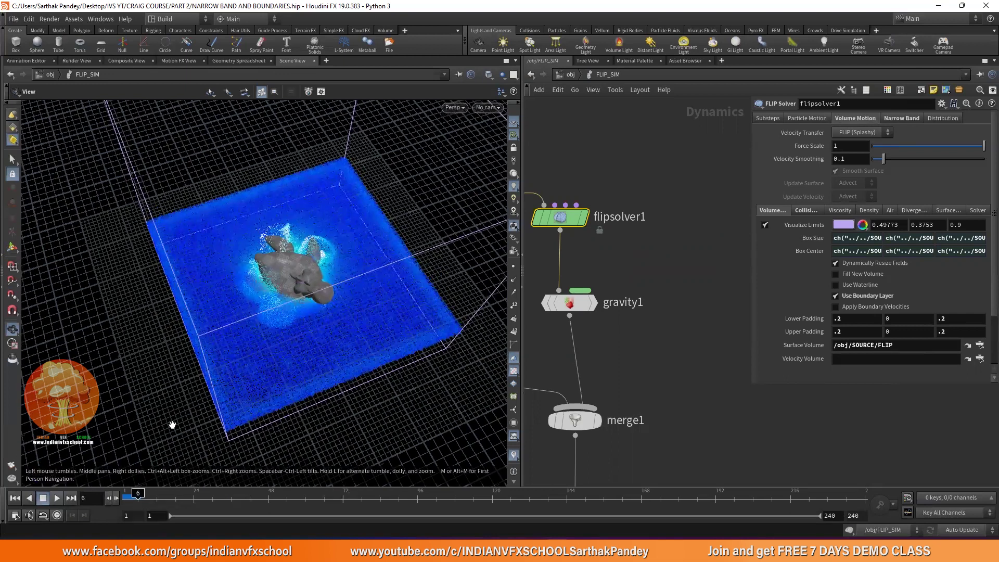
middle_click_drag(154, 450, 140, 455)
left_click(15, 498)
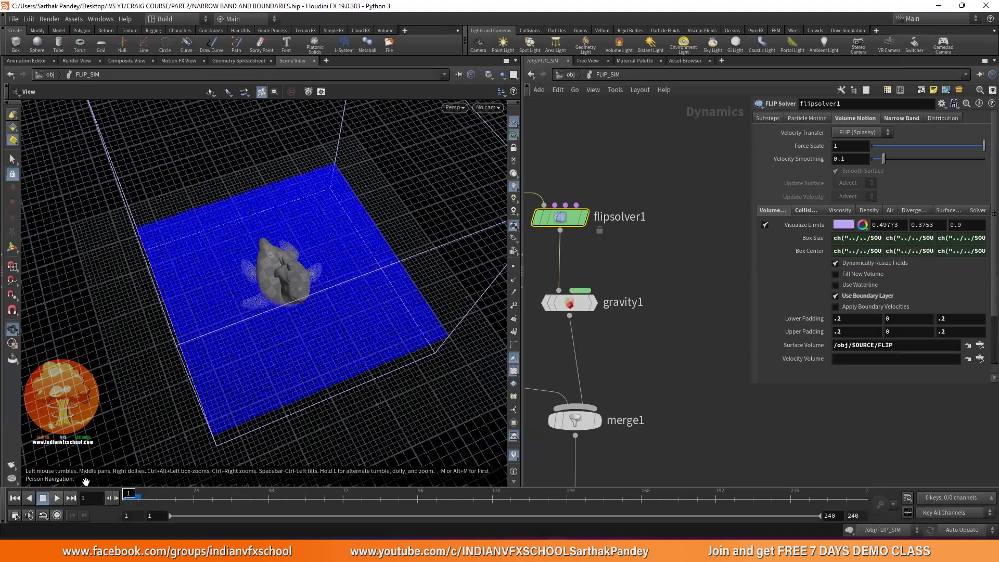
left_click(131, 493)
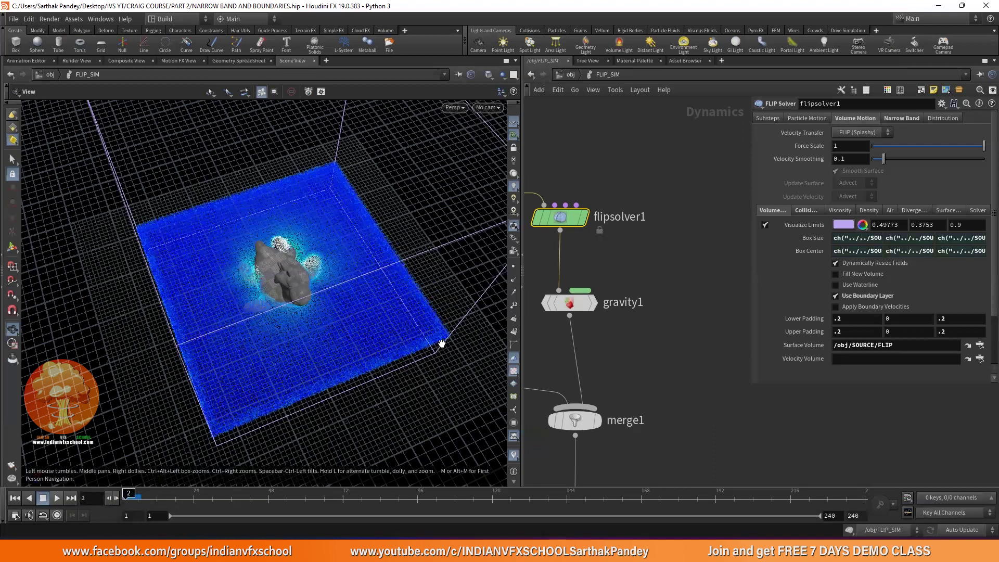
left_click_drag(345, 414, 277, 402)
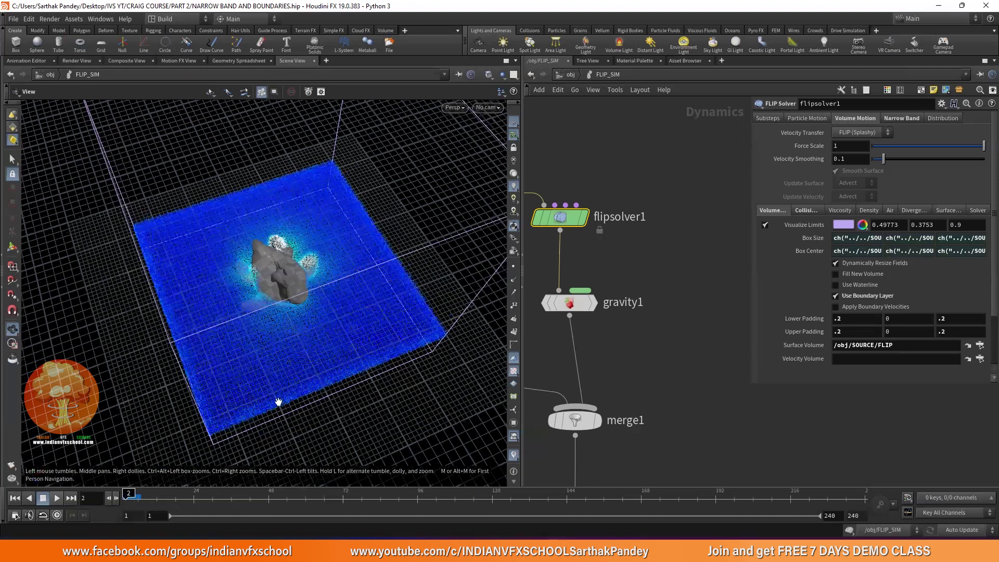
left_click_drag(387, 251, 373, 251)
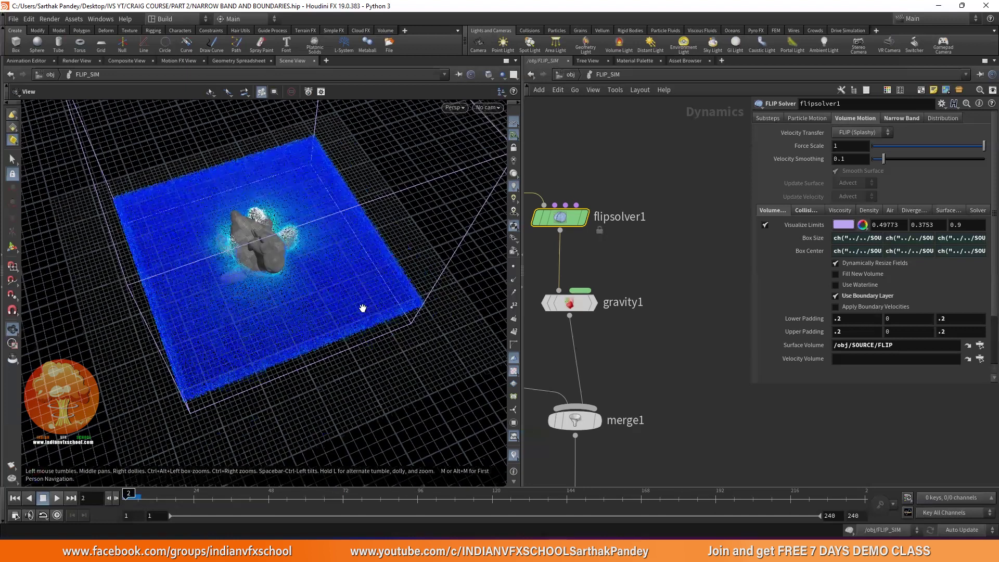
left_click_drag(363, 308, 193, 411)
key("Left")
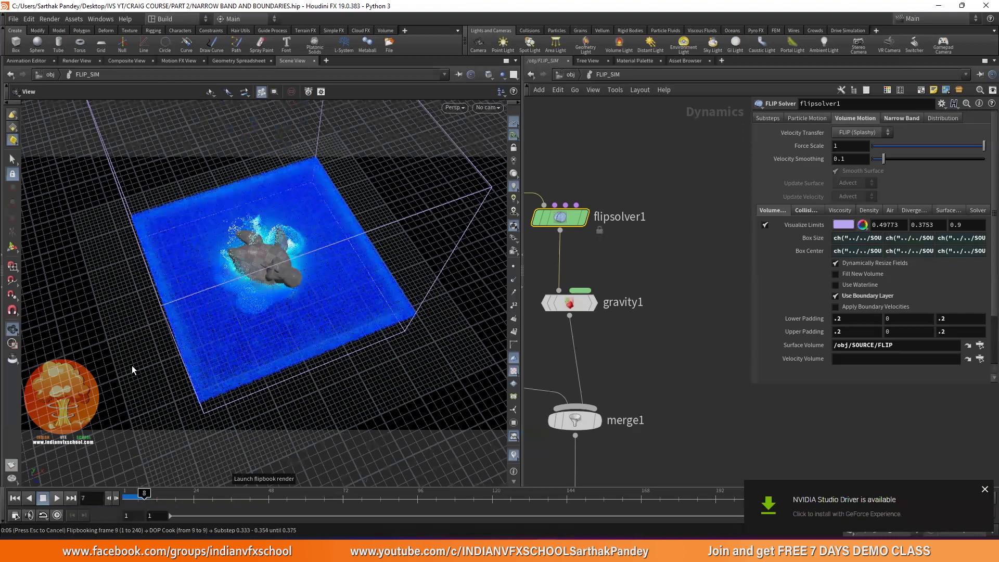
- Dismiss the driver notification, switch to the MPlay flipbook and examine how the waves behave at the tank's edges
left_click(984, 488)
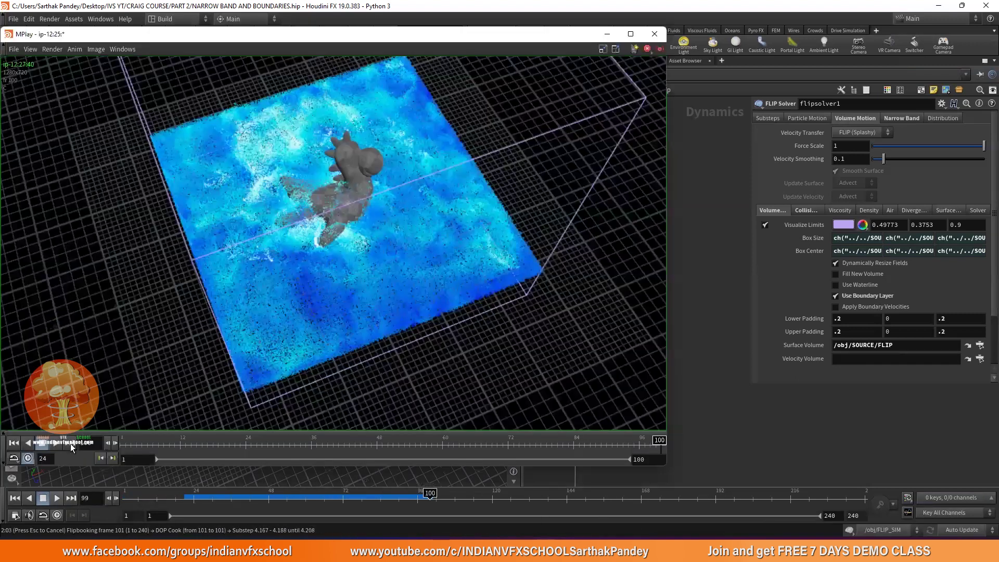
left_click(58, 444)
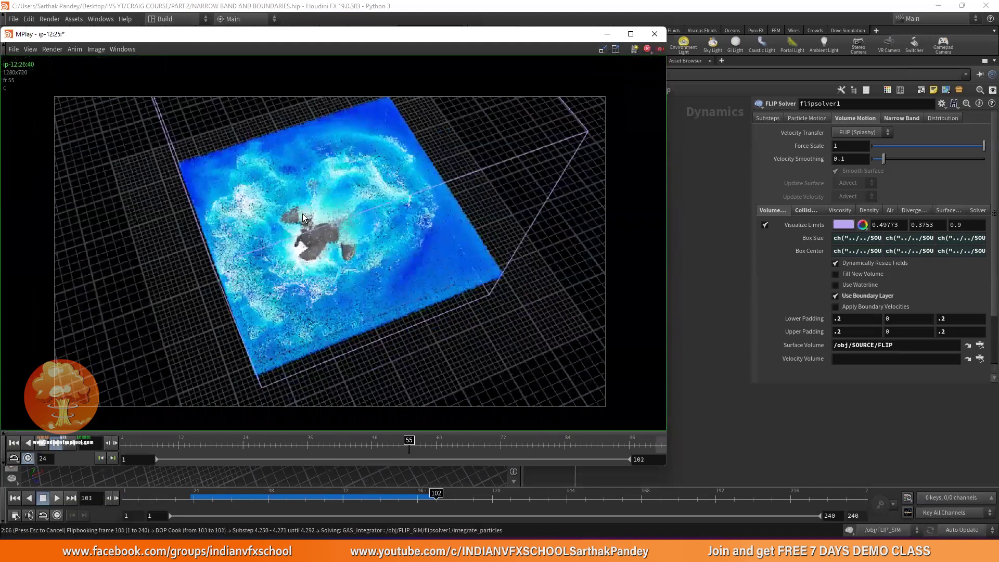
scroll(380, 220, "up", 3)
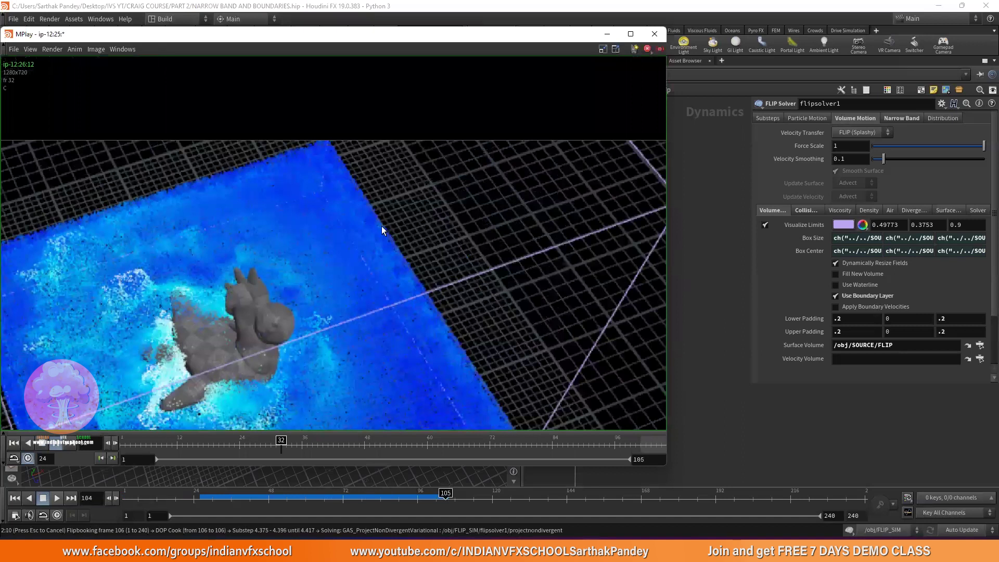
scroll(378, 222, "up", 3)
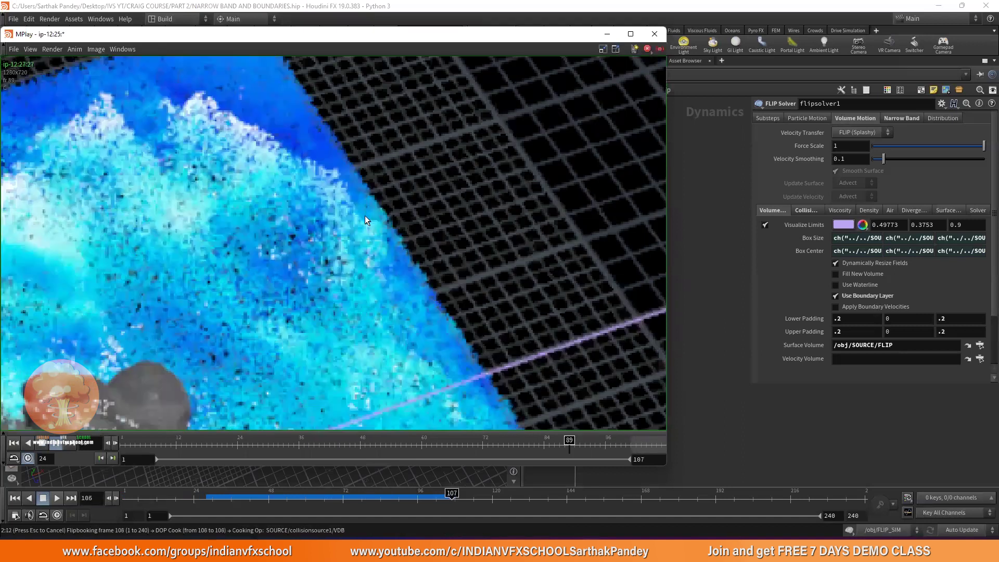
scroll(364, 216, "down", 6)
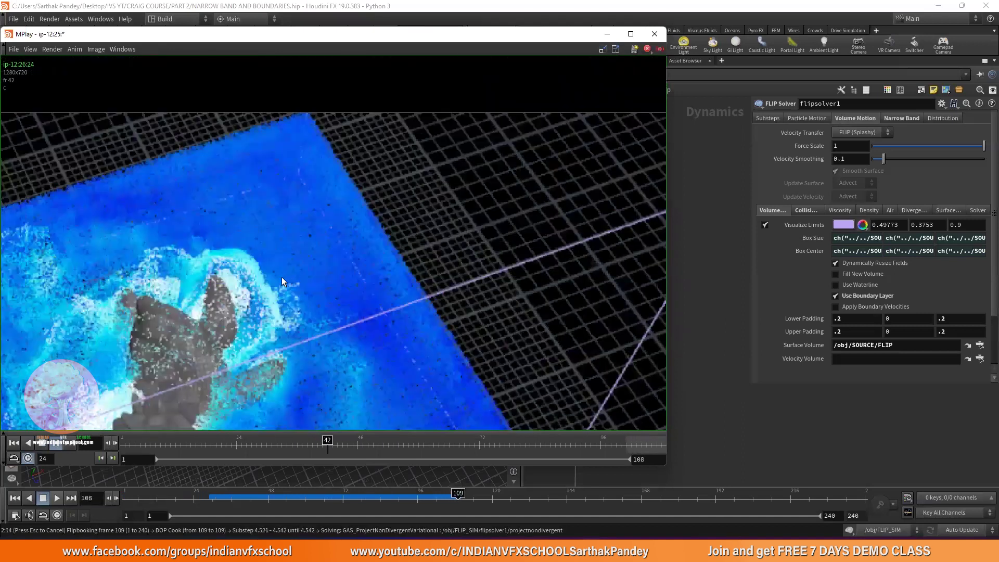
scroll(364, 260, "up", 3)
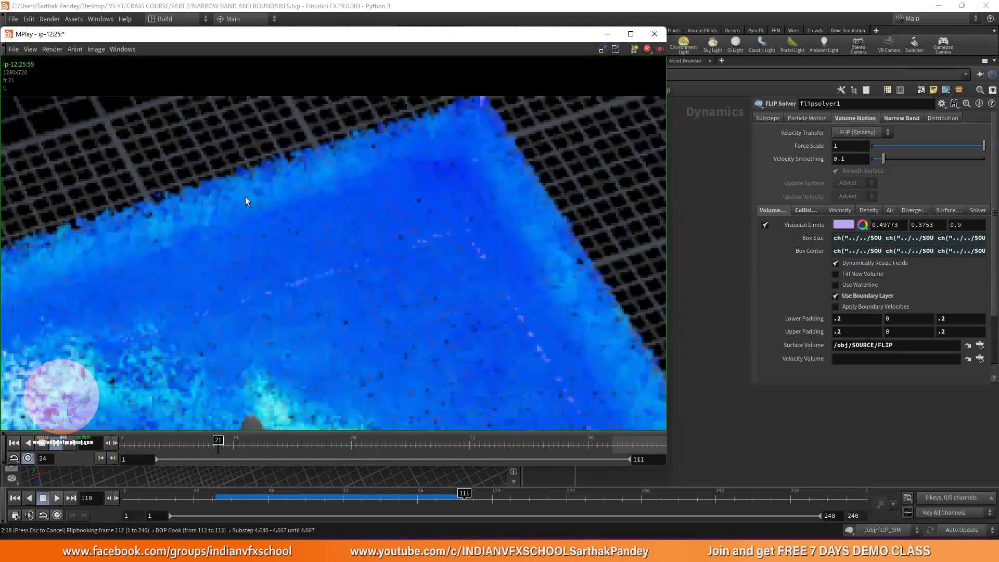
scroll(367, 241, "down", 3)
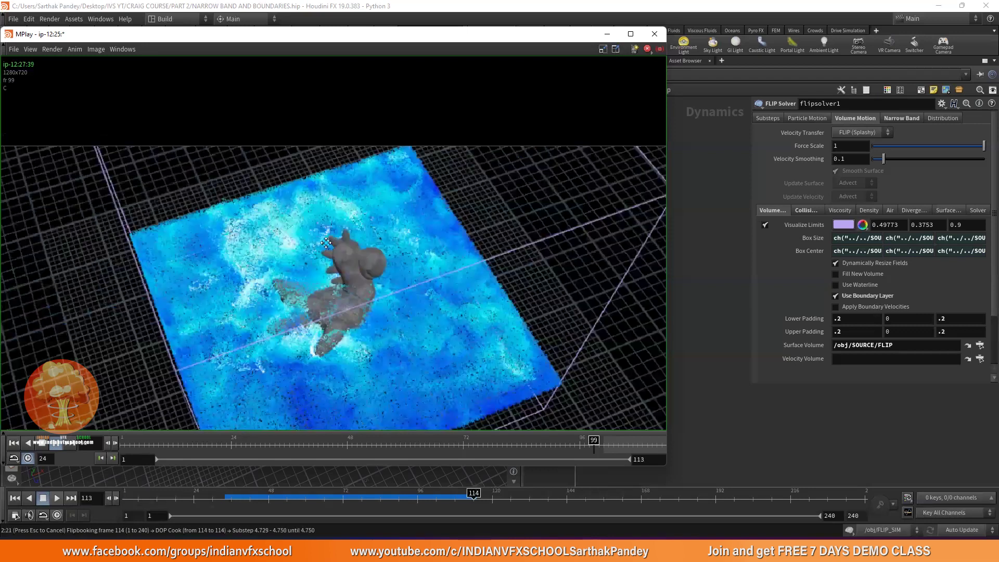
scroll(332, 290, "down", 2)
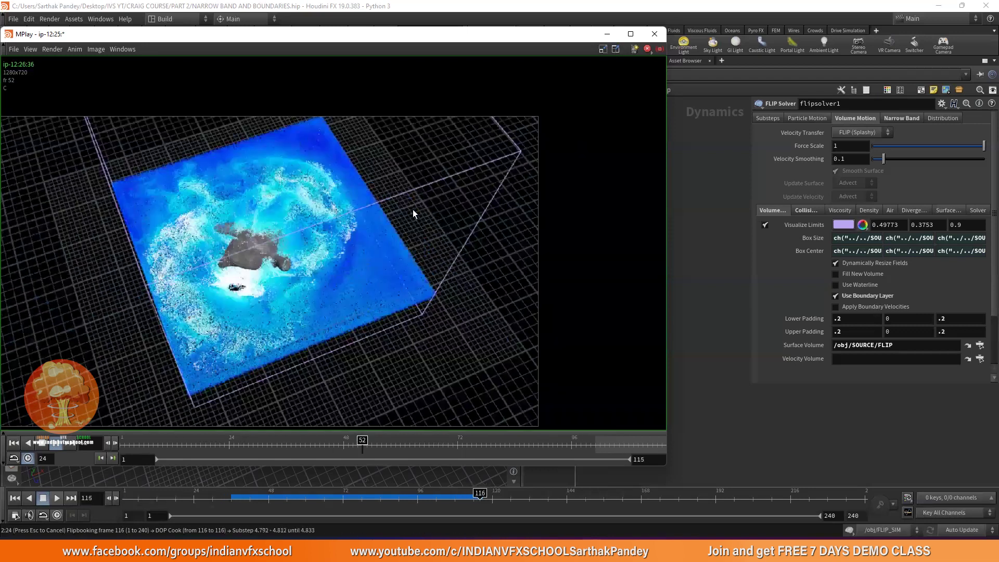